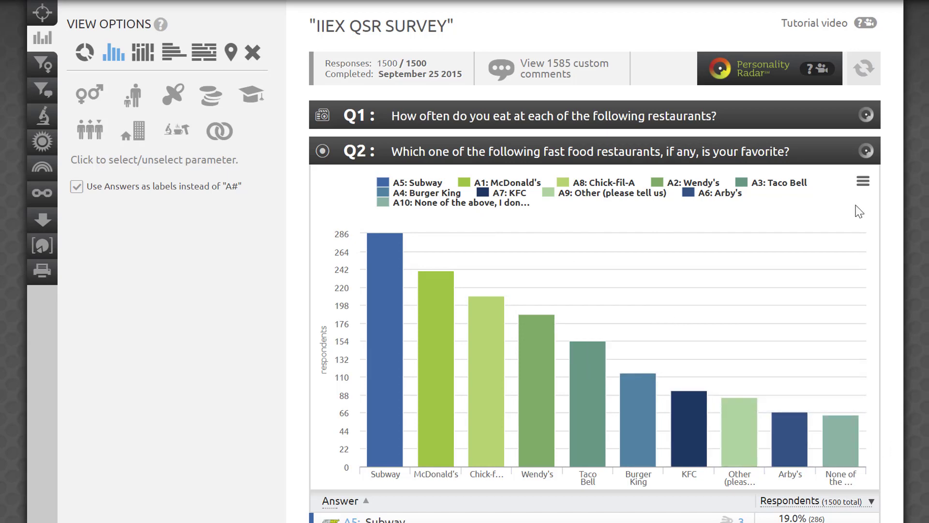
# Step: Break the Q2 favorite-restaurant chart down by gender and review the female and male figures listed for each answer
pyautogui.click(95, 93)
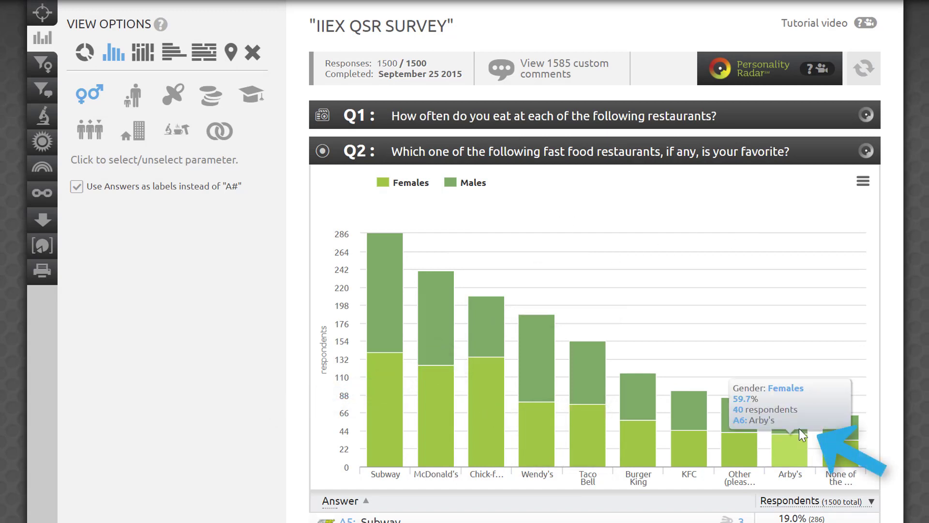
pyautogui.moveTo(803, 285)
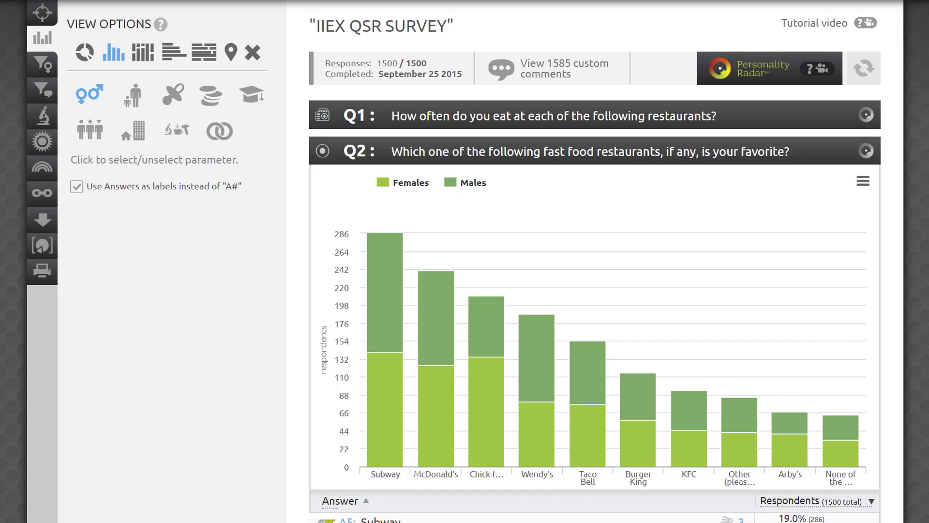
pyautogui.scroll(-10, 595, 262)
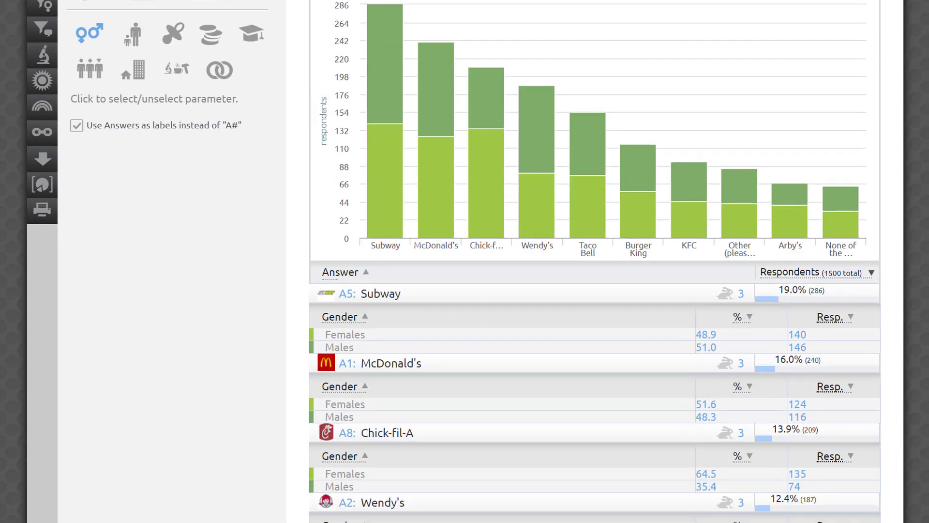
pyautogui.scroll(-2, 595, 261)
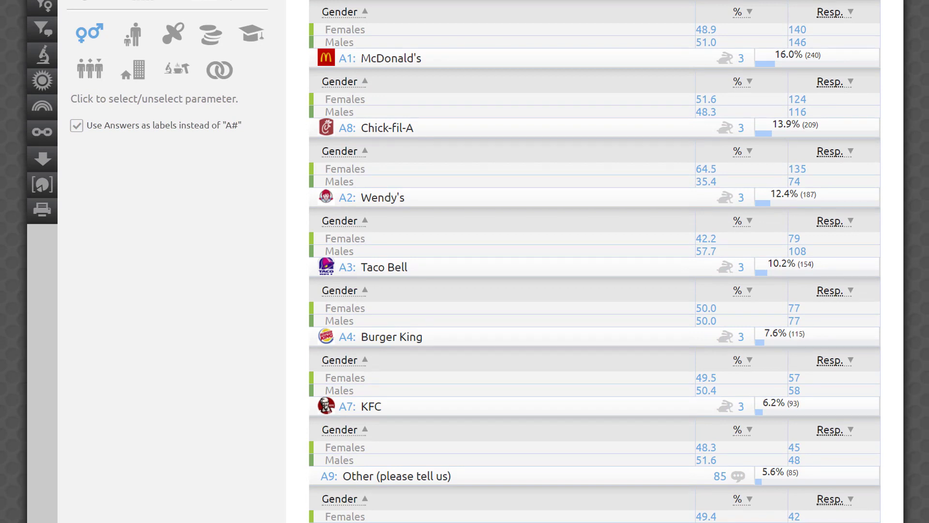
pyautogui.scroll(10, 595, 261)
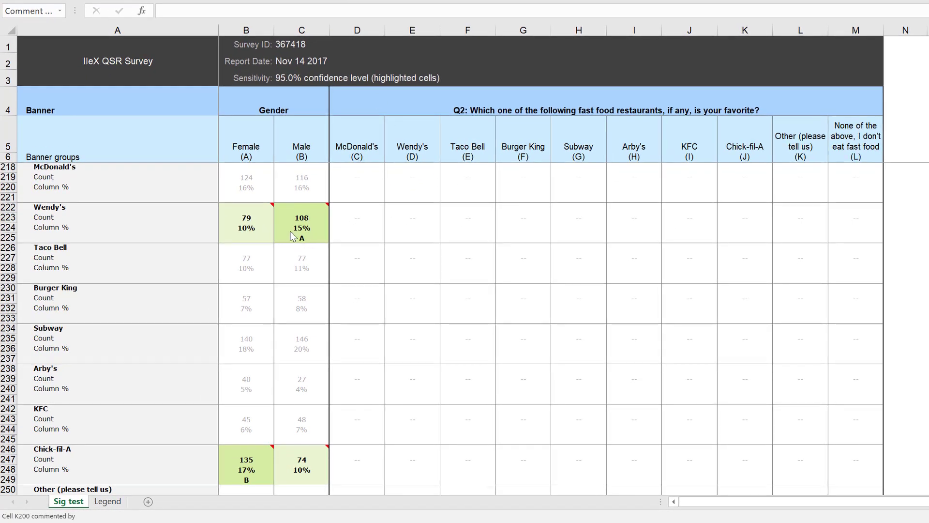
# Step: Switch to the sigtest workbook in Excel and examine the gender columns for Q2, singling out the Arby's row
pyautogui.scroll(-3, 342, 212)
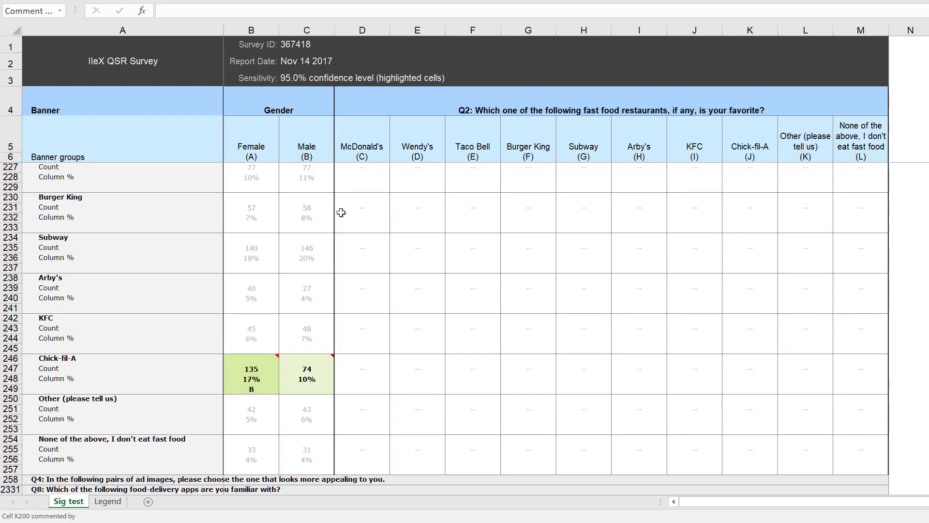
pyautogui.scroll(4, 341, 212)
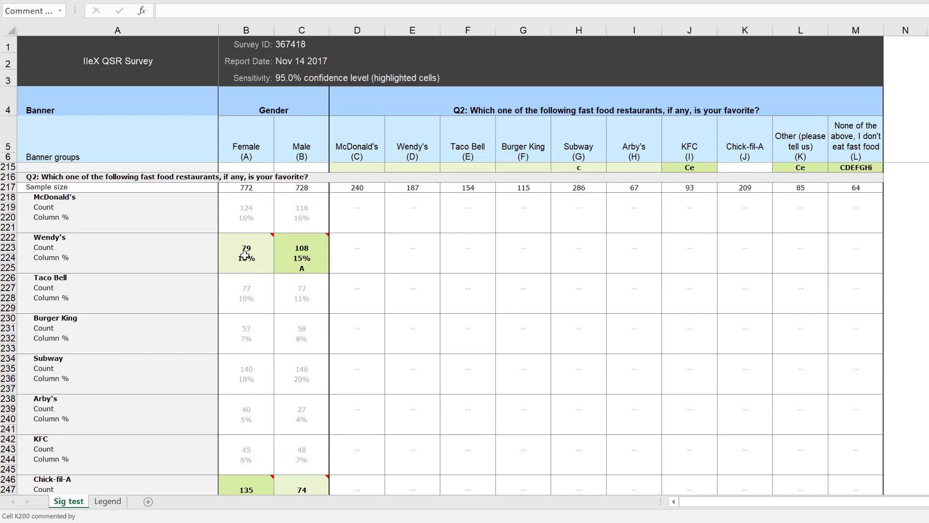
pyautogui.scroll(-3, 297, 383)
pyautogui.scroll(-1, 297, 386)
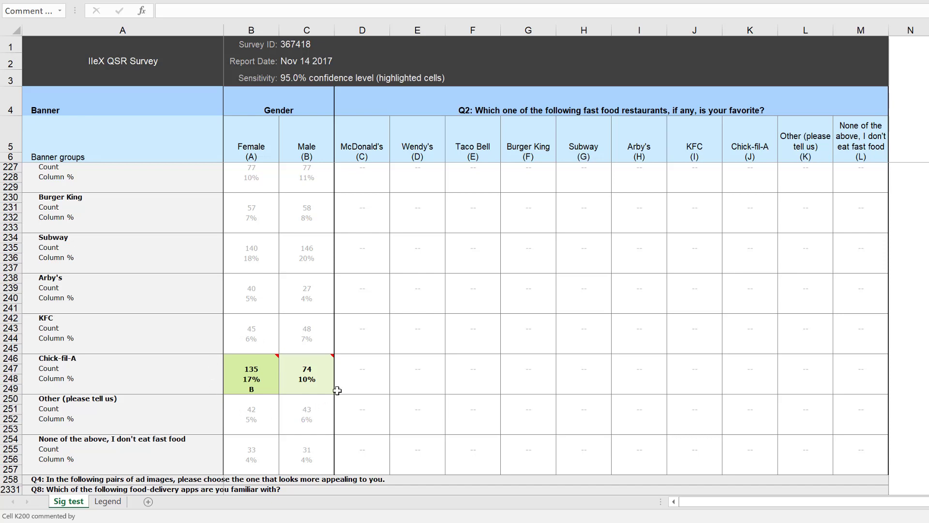
pyautogui.scroll(2, 393, 348)
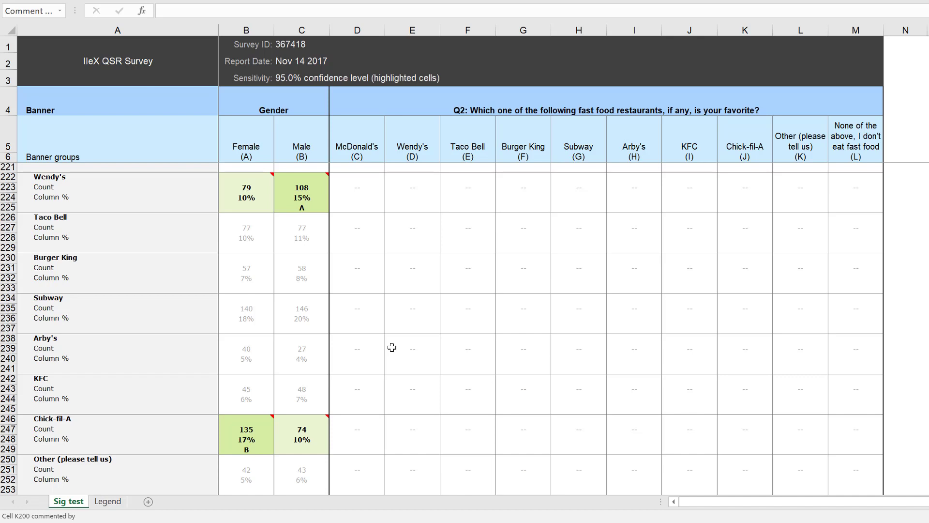
pyautogui.click(6, 338)
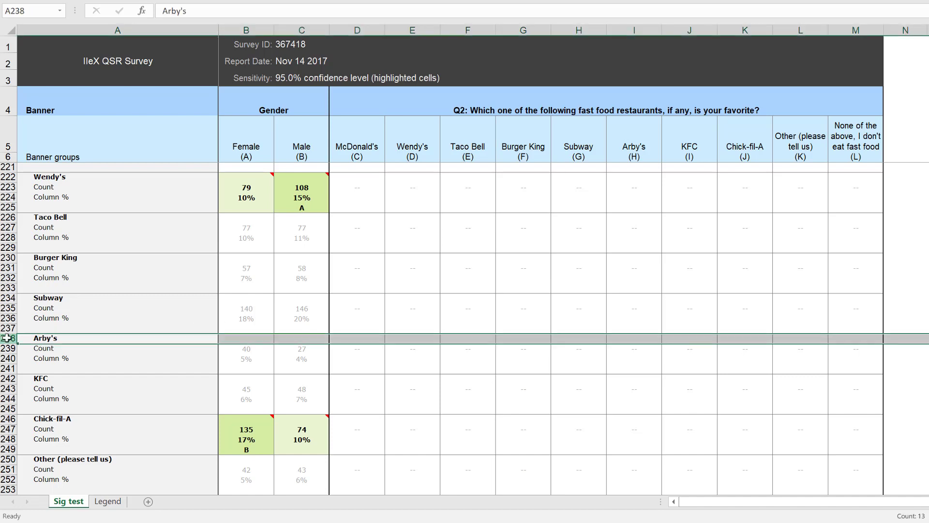
pyautogui.click(345, 337)
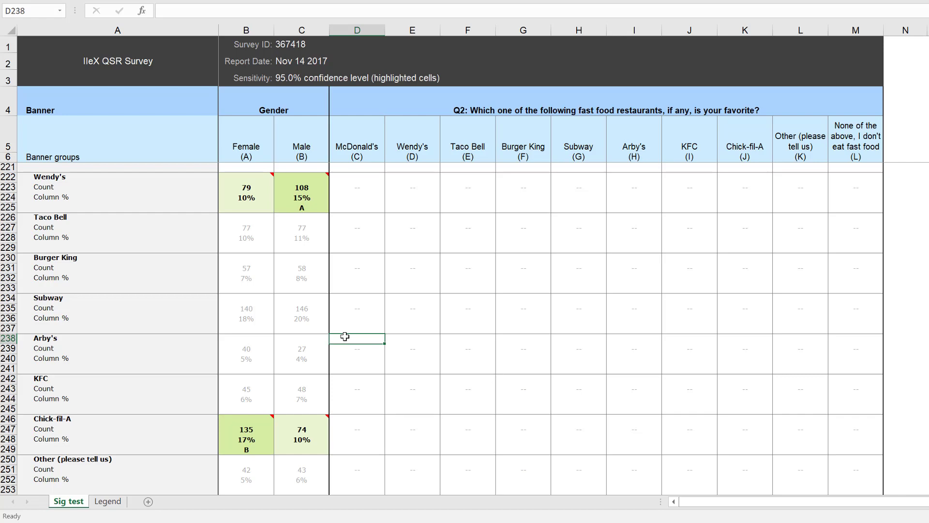
# Step: Examine the Q8 food-delivery app results, including the GrubHub cell comment for Wendy's and the Eat24 cell for McDonald's
pyautogui.scroll(-8, 344, 336)
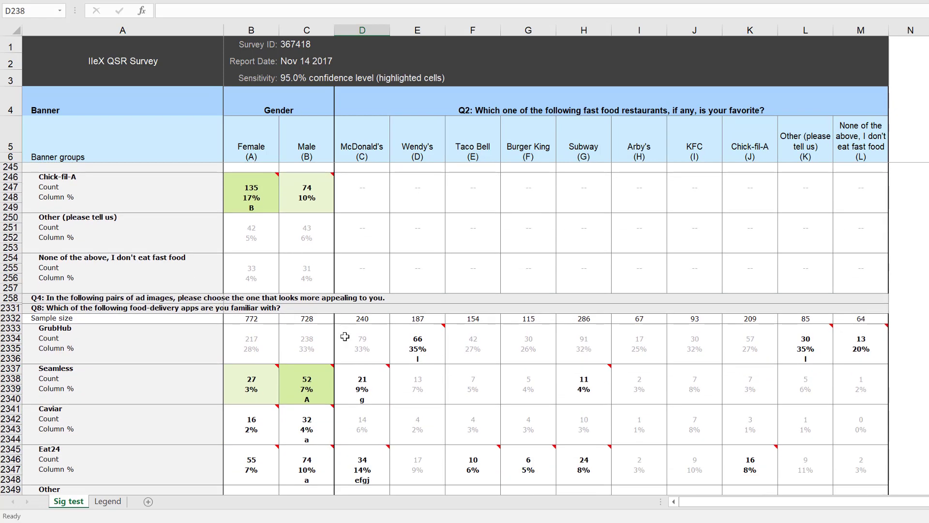
pyautogui.scroll(-3, 345, 336)
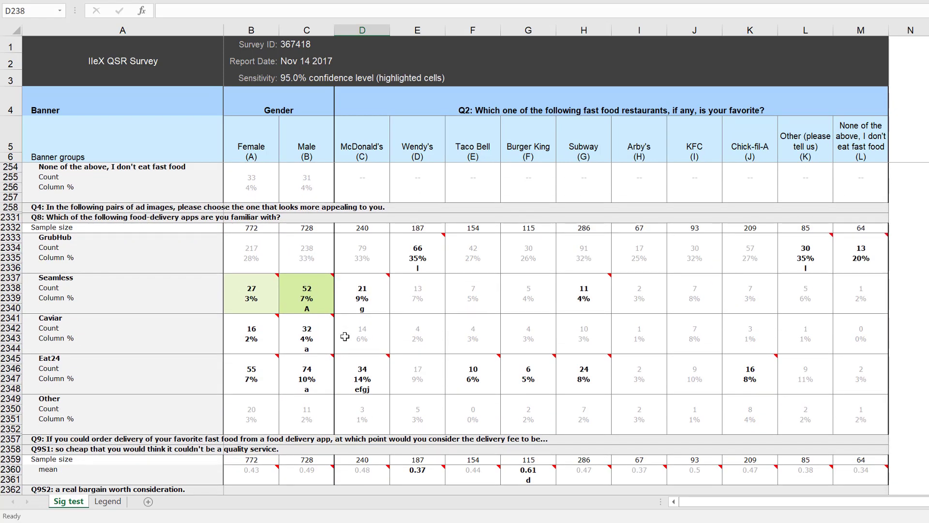
pyautogui.scroll(-1, 344, 335)
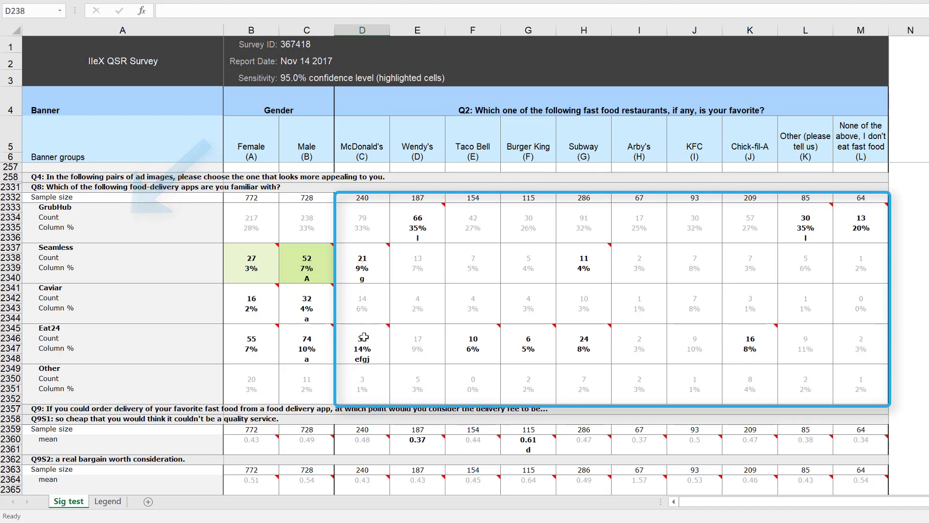
pyautogui.moveTo(477, 330)
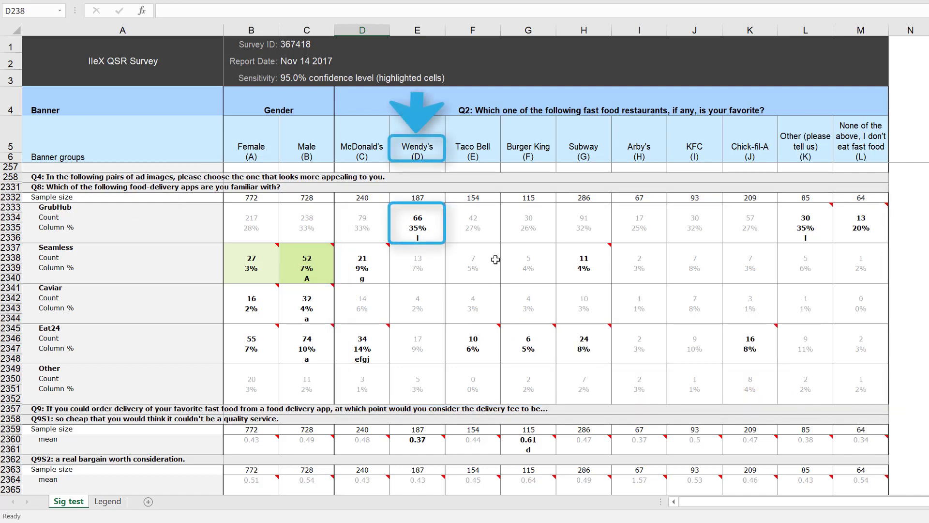
pyautogui.moveTo(437, 207)
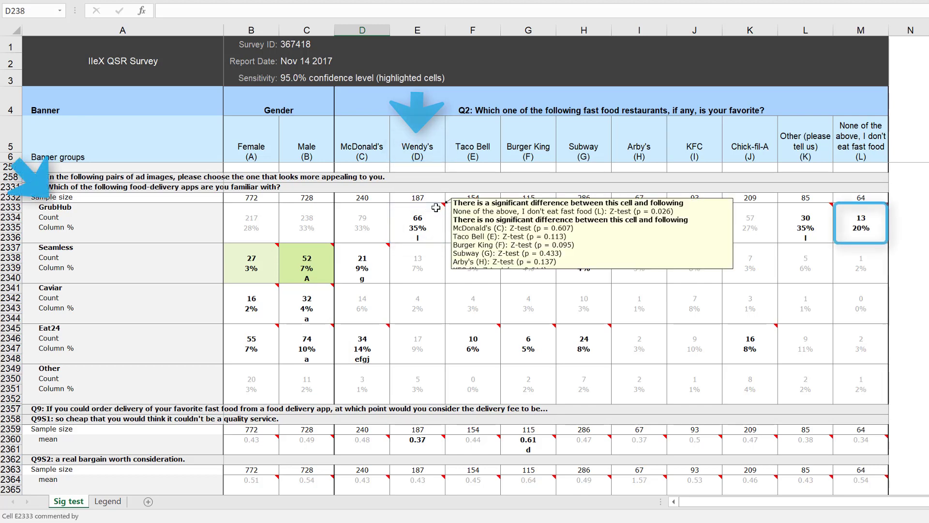
pyautogui.click(436, 207)
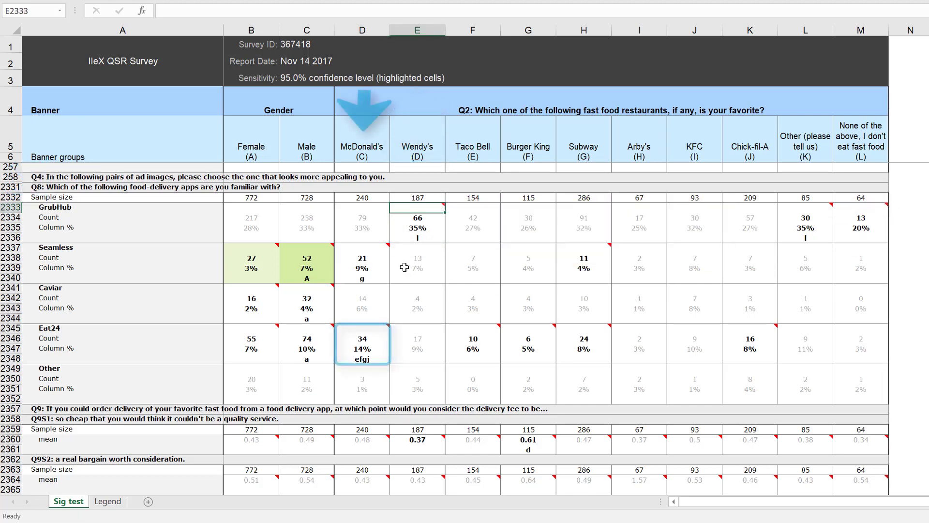
pyautogui.click(380, 334)
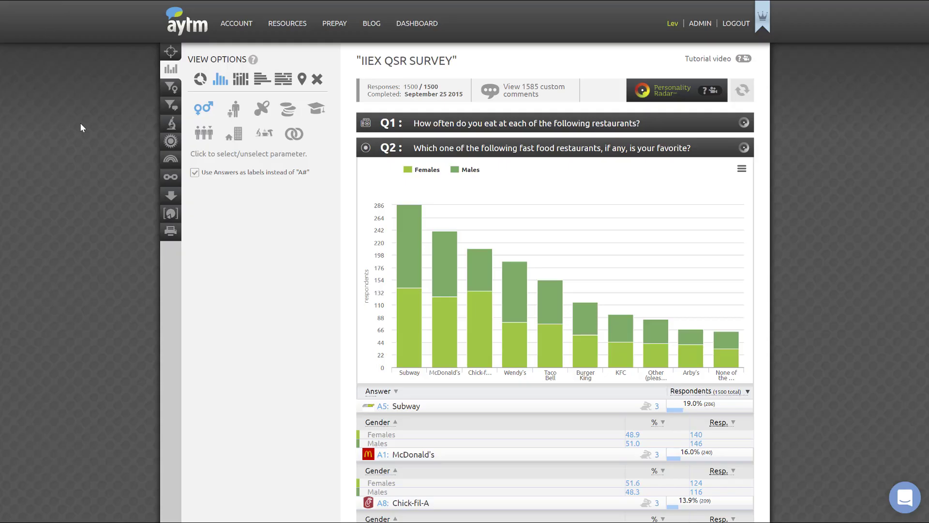
# Step: Switch to the aytm survey results, remove the gender breakdown from the charts and open the statistical analysis settings
pyautogui.click(203, 108)
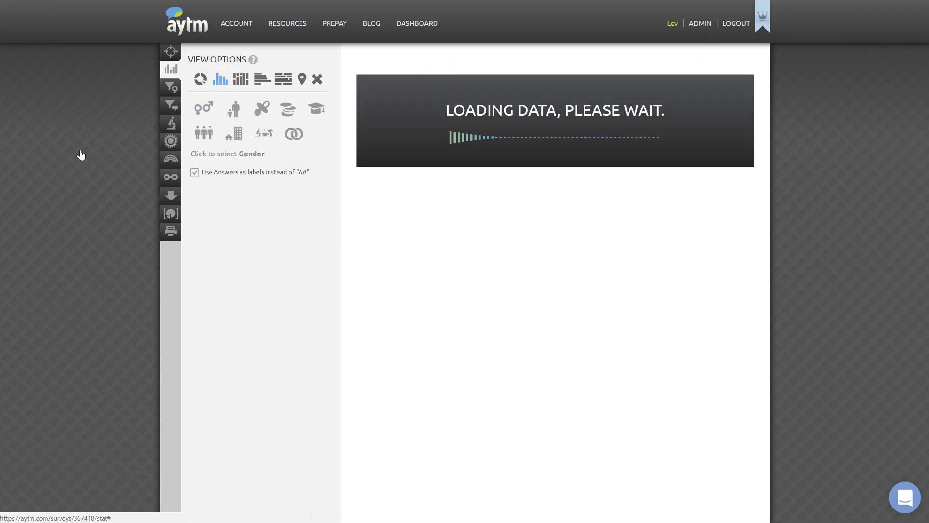
pyautogui.click(171, 124)
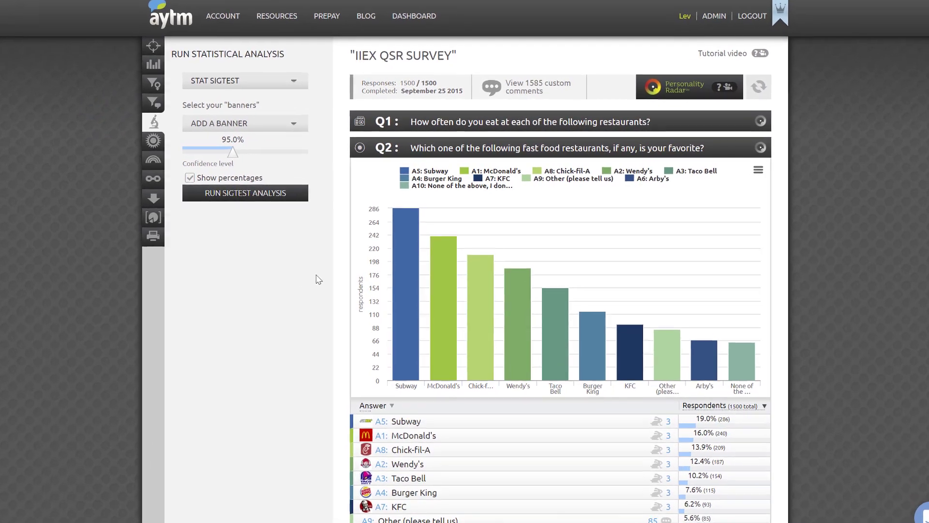
# Step: View the Crosstab Report settings and return the analysis type to Stat sigtest
pyautogui.click(293, 80)
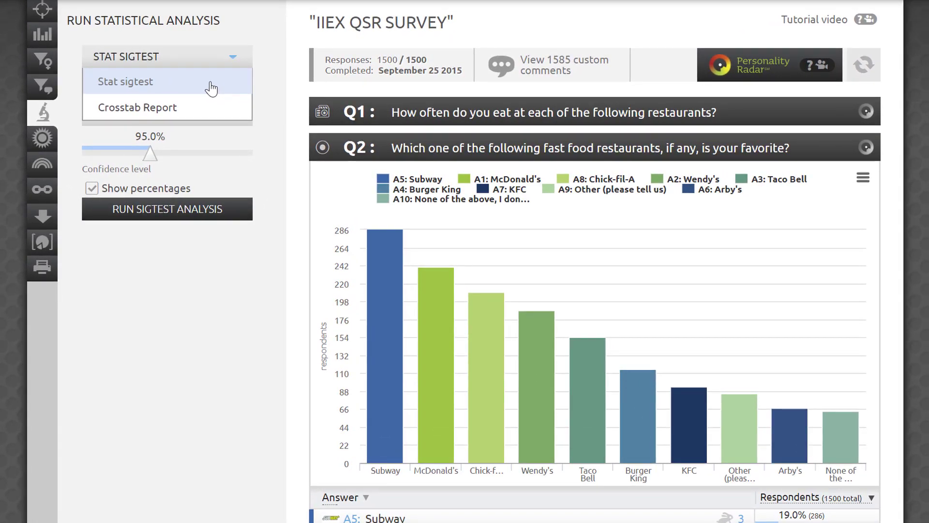
pyautogui.click(207, 112)
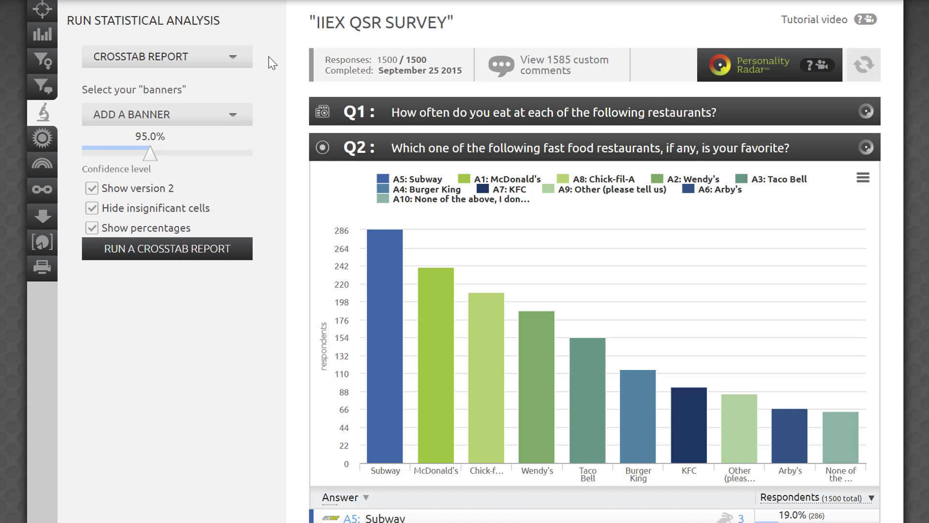
pyautogui.click(231, 57)
pyautogui.click(209, 87)
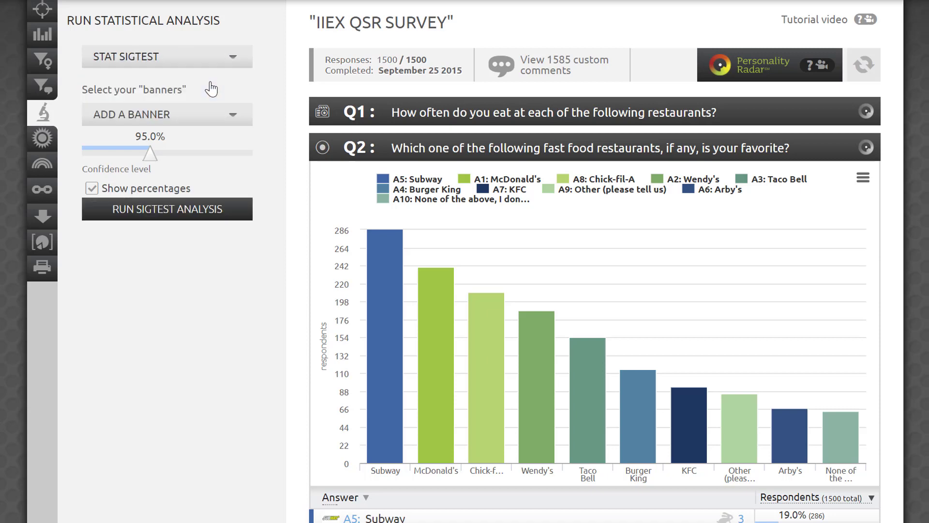
# Step: Look through the available banners and add Gender as a banner for the significance test
pyautogui.click(221, 124)
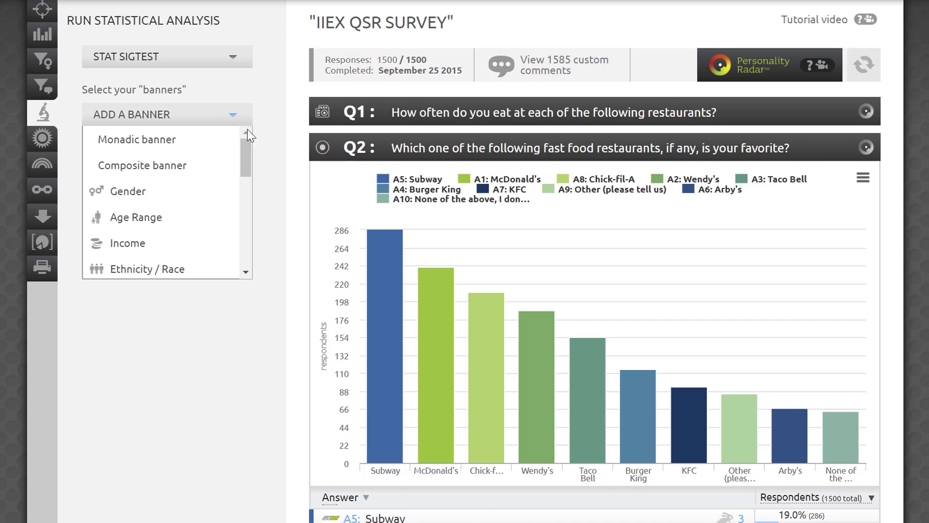
pyautogui.moveTo(250, 144)
pyautogui.mouseDown()
pyautogui.moveTo(247, 174)
pyautogui.moveTo(247, 137)
pyautogui.mouseUp()
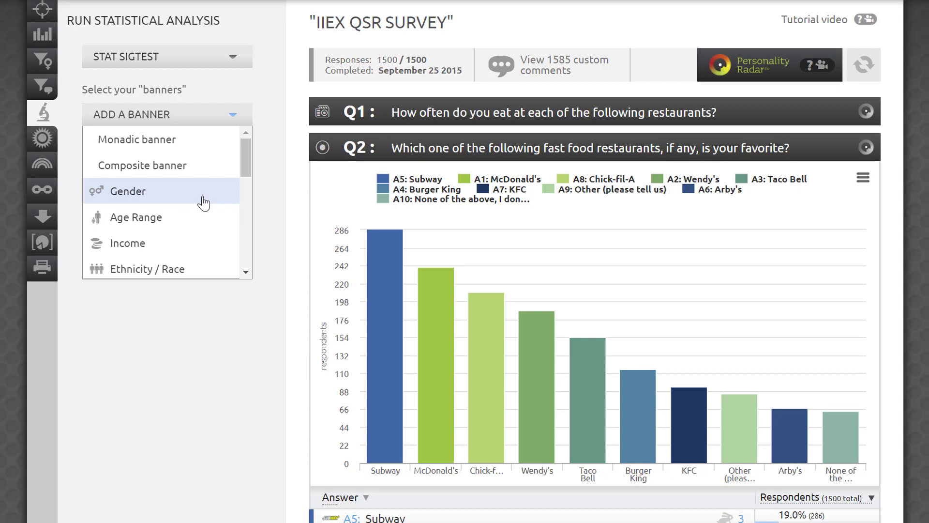
pyautogui.moveTo(243, 150); pyautogui.dragTo(239, 220)
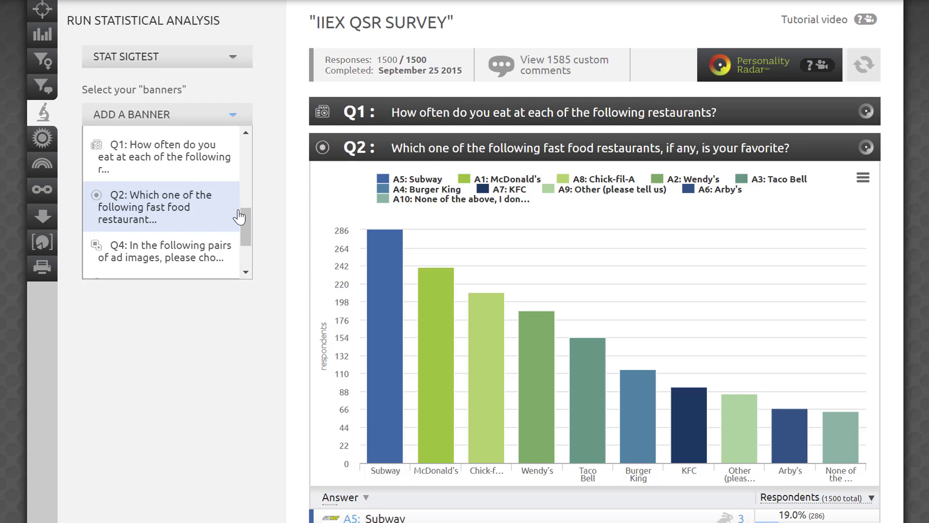
pyautogui.moveTo(246, 222); pyautogui.dragTo(243, 151)
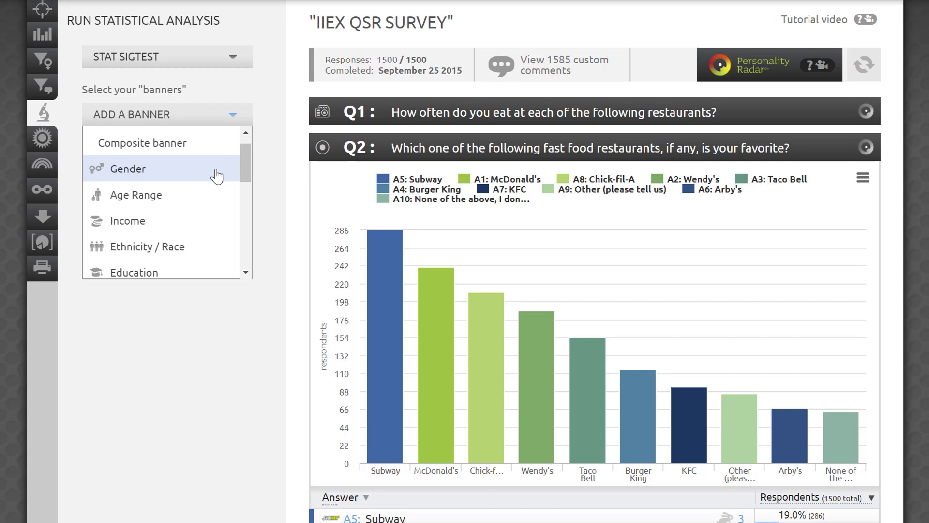
pyautogui.click(216, 176)
# Step: Add question Q2 about the favorite fast food restaurant as a second banner
pyautogui.click(233, 143)
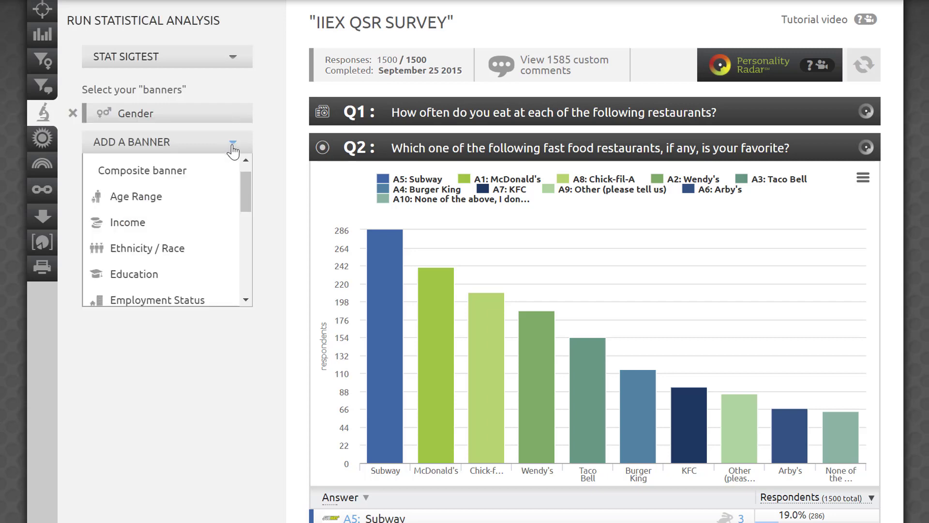
pyautogui.moveTo(246, 182); pyautogui.dragTo(243, 245)
pyautogui.click(195, 242)
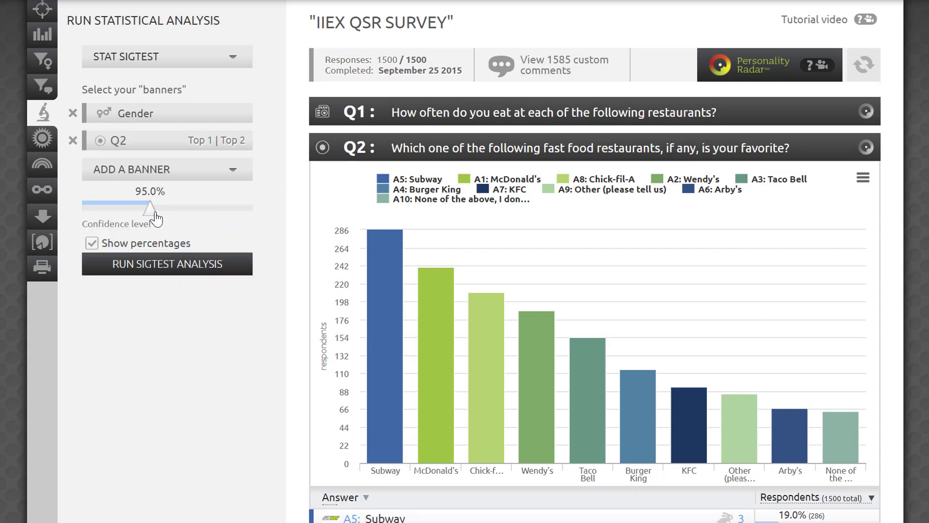
# Step: Try the confidence level at 99.9%, restore it to 95.0%, and switch the percentages display off and on again
pyautogui.moveTo(156, 215); pyautogui.dragTo(254, 220)
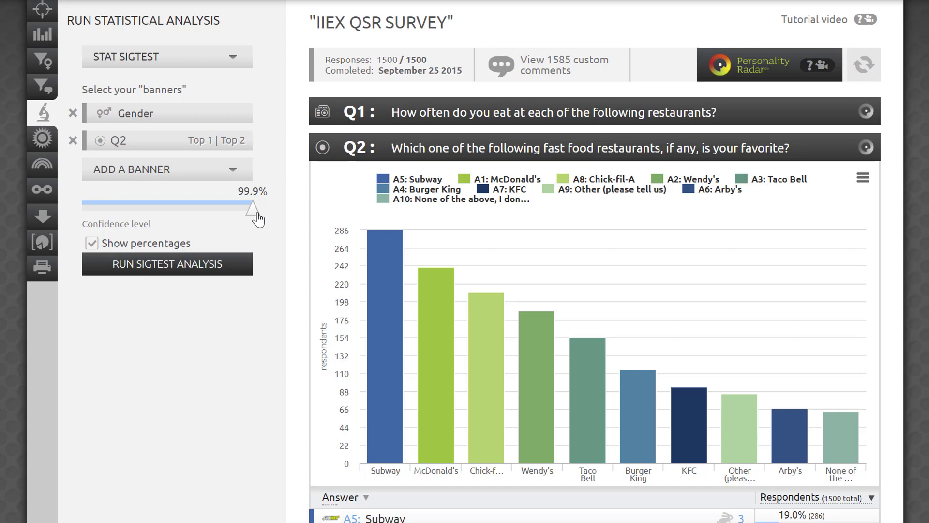
pyautogui.moveTo(253, 212); pyautogui.dragTo(150, 211)
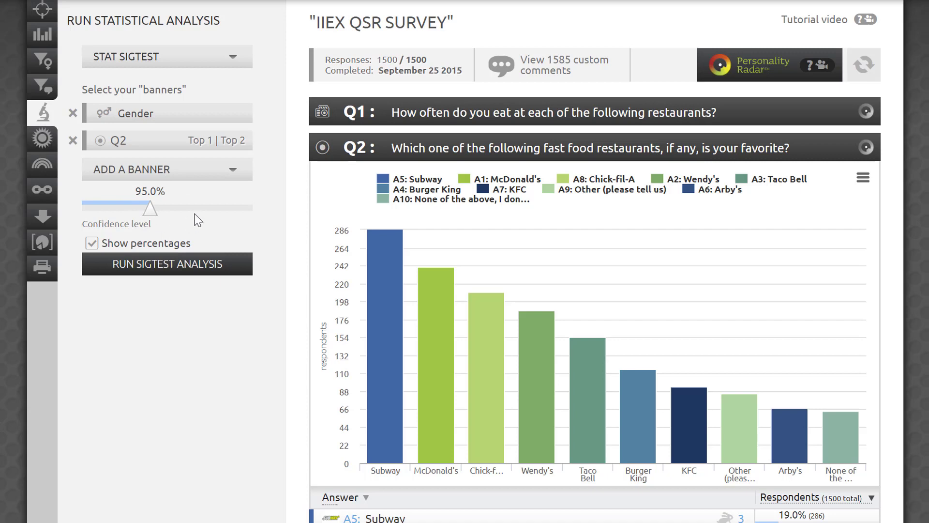
pyautogui.click(171, 244)
pyautogui.click(171, 247)
# Step: Run the sigtest analysis and open the downloaded workbook in Excel
pyautogui.click(197, 265)
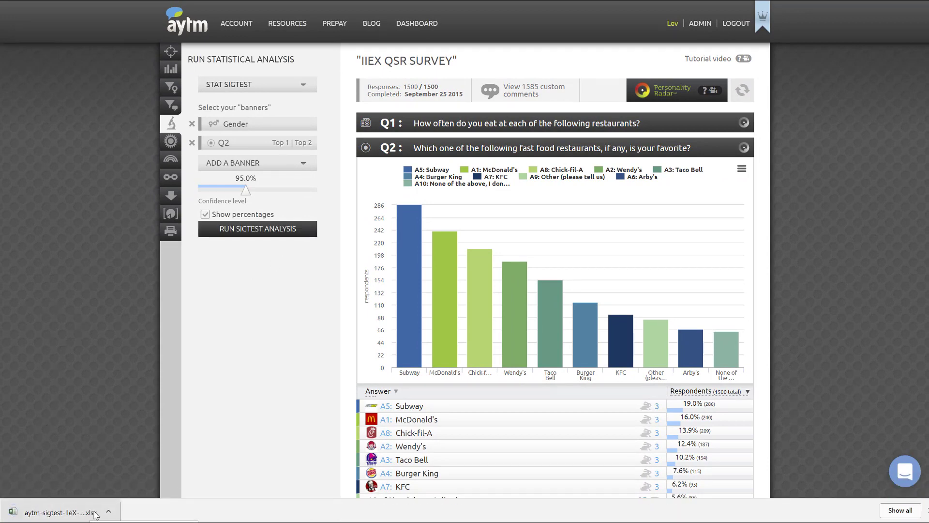
pyautogui.click(96, 513)
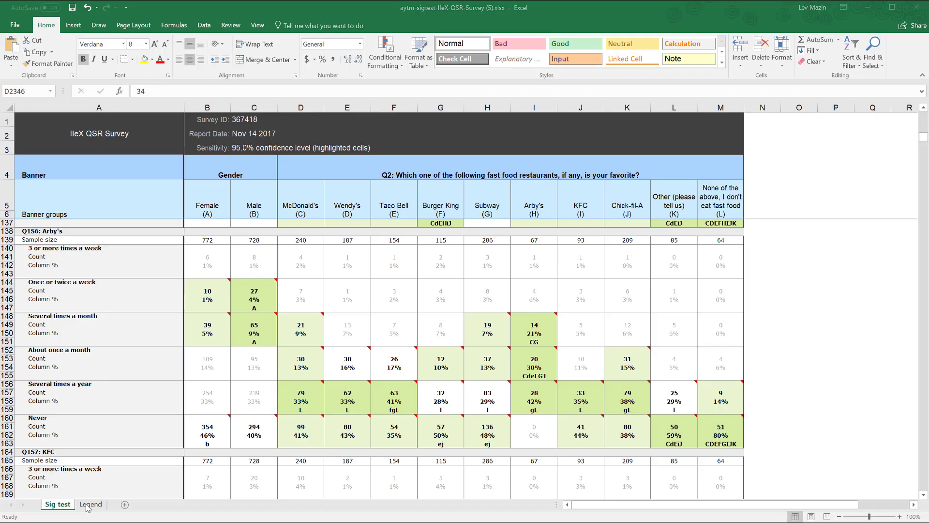
# Step: Open the Legend sheet and examine the A1 example's letter mark and the significance comment on its Male cell
pyautogui.click(94, 507)
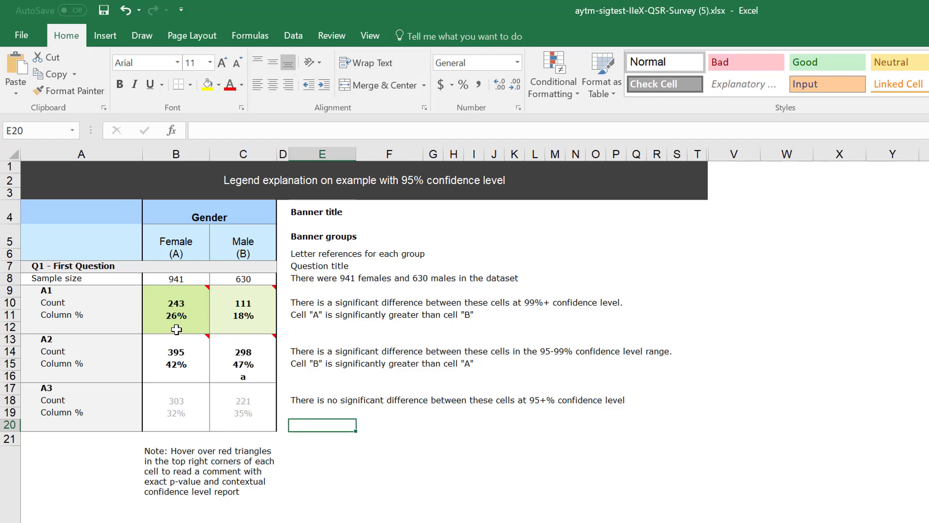
pyautogui.click(150, 328)
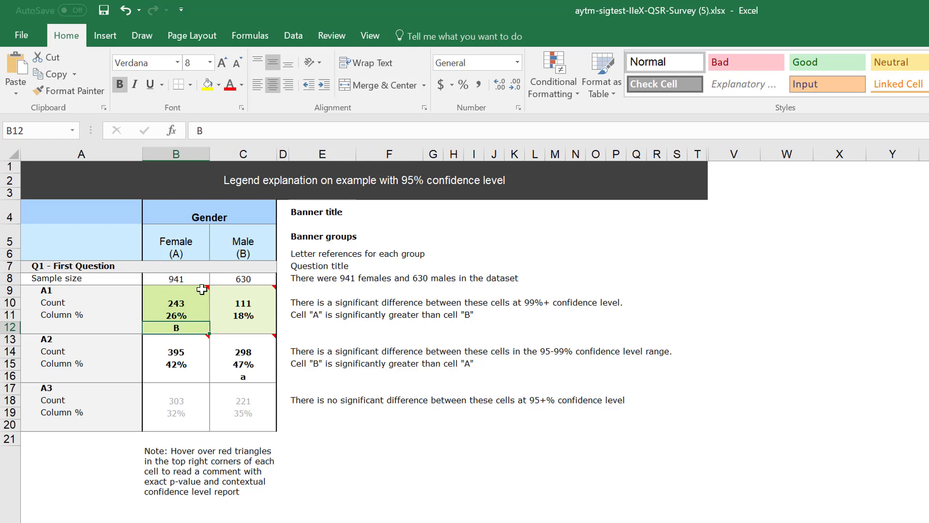
pyautogui.moveTo(202, 289)
pyautogui.moveTo(259, 292)
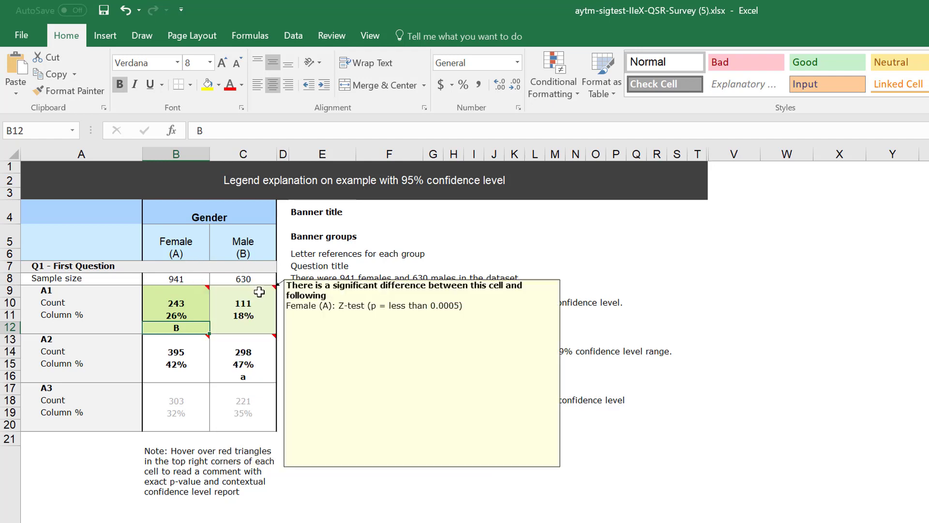
# Step: Examine the legend's A2 example and the letter references of the Female and Male banner groups
pyautogui.click(6, 339)
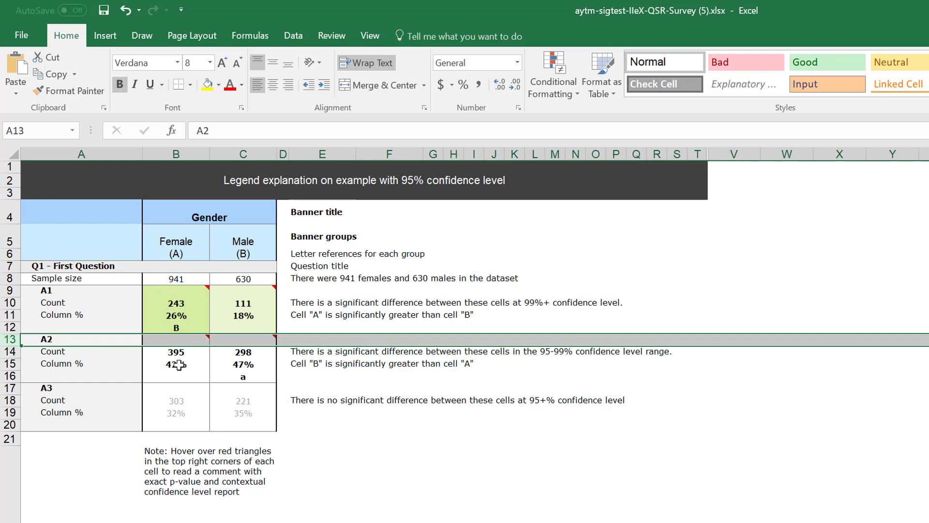
pyautogui.moveTo(180, 365); pyautogui.dragTo(240, 350)
pyautogui.click(254, 357)
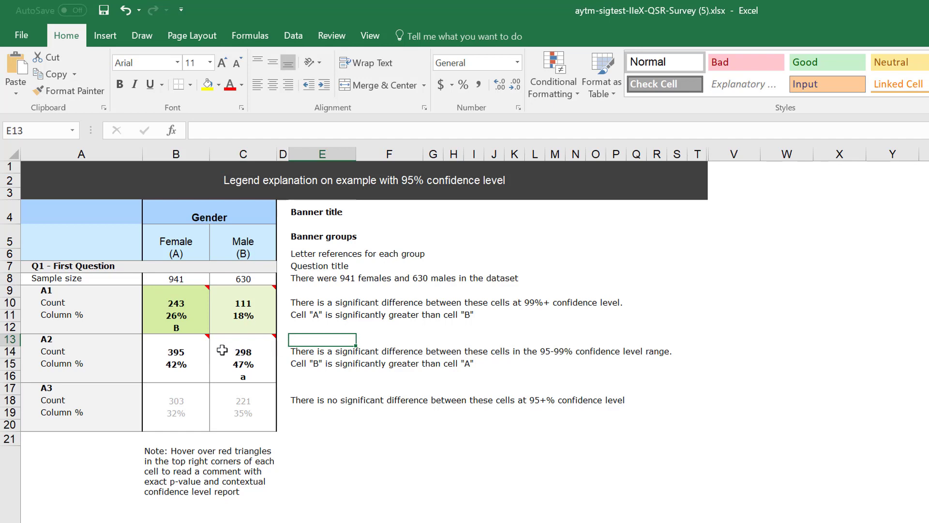
pyautogui.click(269, 377)
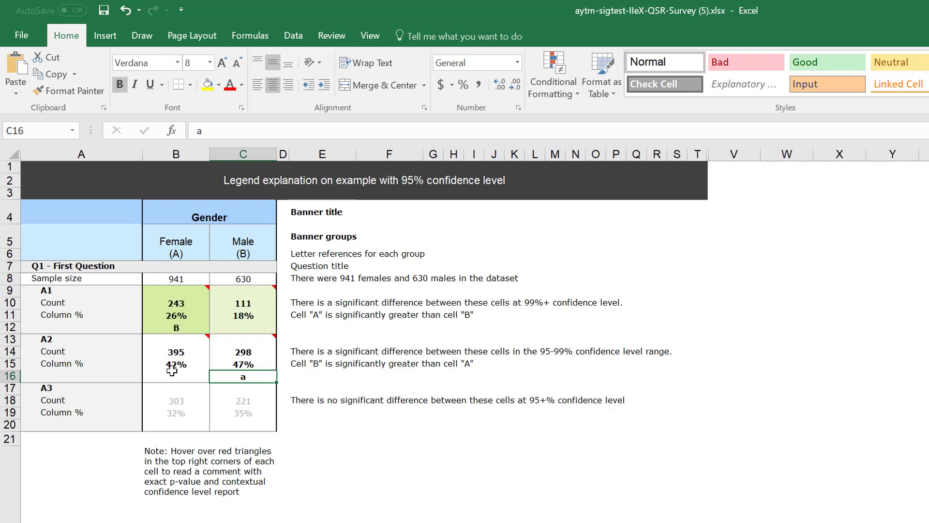
pyautogui.click(200, 255)
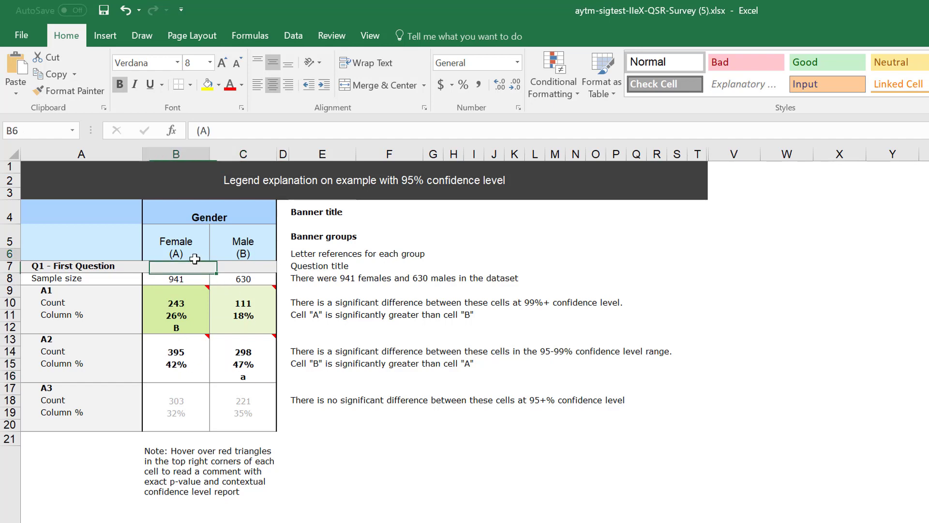
pyautogui.click(261, 254)
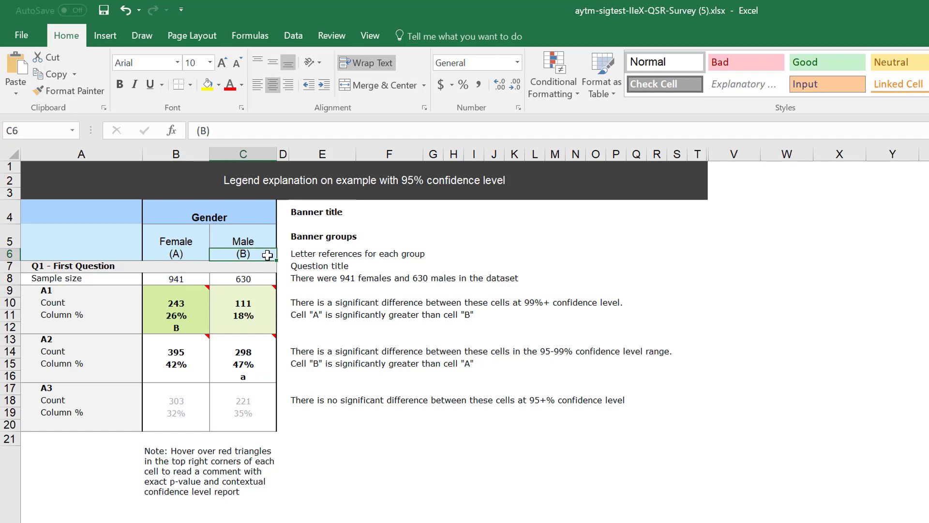
# Step: Examine the commented Female cell of the legend's A1 example and the explanation given for the A3 example
pyautogui.moveTo(102, 154)
pyautogui.mouseDown()
pyautogui.moveTo(170, 154)
pyautogui.moveTo(87, 145)
pyautogui.mouseUp()
pyautogui.click(194, 294)
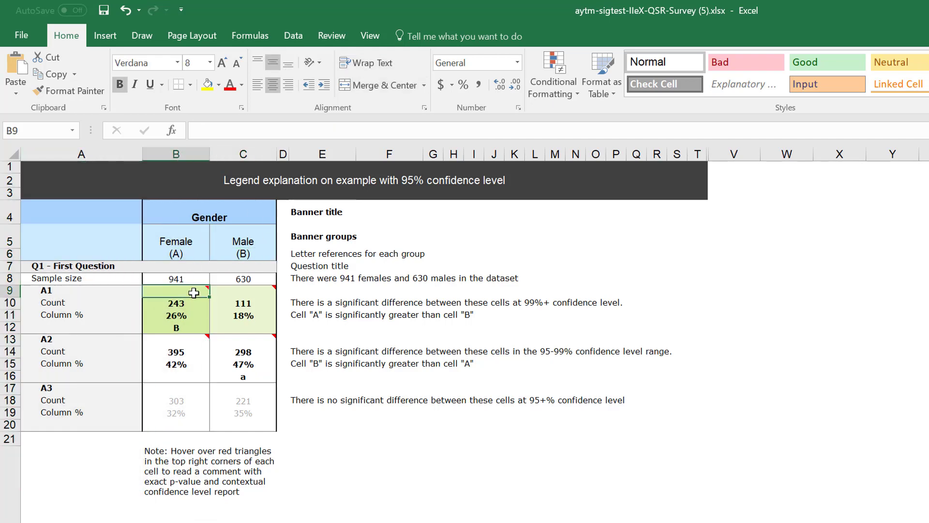
pyautogui.moveTo(193, 295)
pyautogui.click(53, 491)
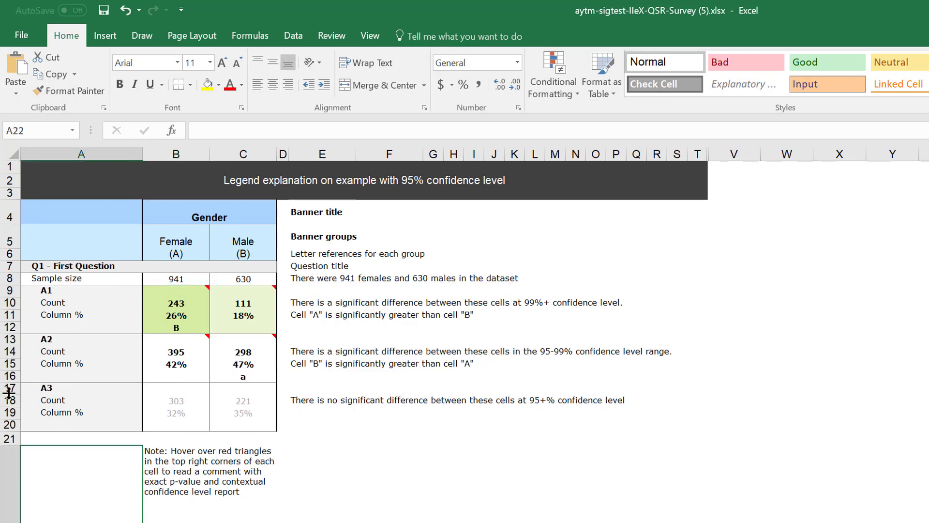
pyautogui.moveTo(9, 391)
pyautogui.mouseDown()
pyautogui.moveTo(9, 425)
pyautogui.moveTo(9, 390)
pyautogui.mouseUp()
pyautogui.click(333, 398)
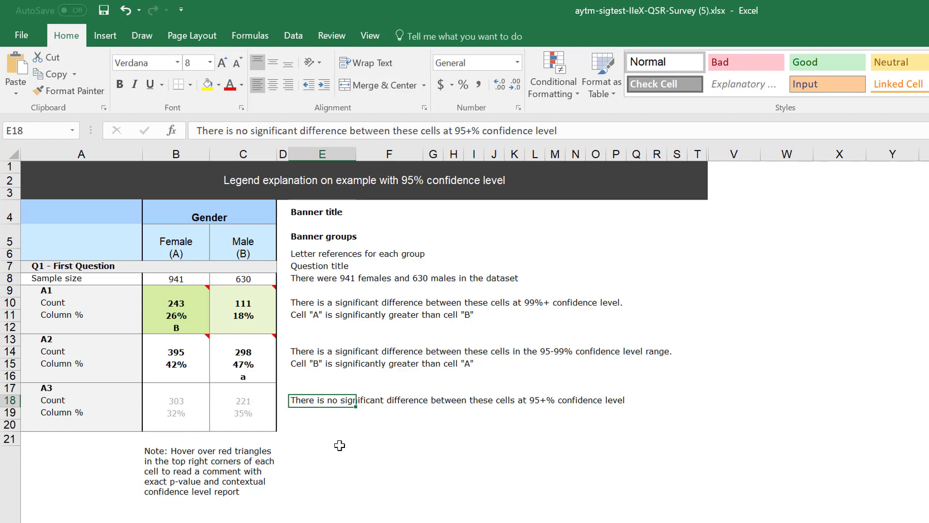
# Step: Return to the Sig test sheet and examine the sample sizes and counts in the Q1S6 Arby's table
pyautogui.click(66, 505)
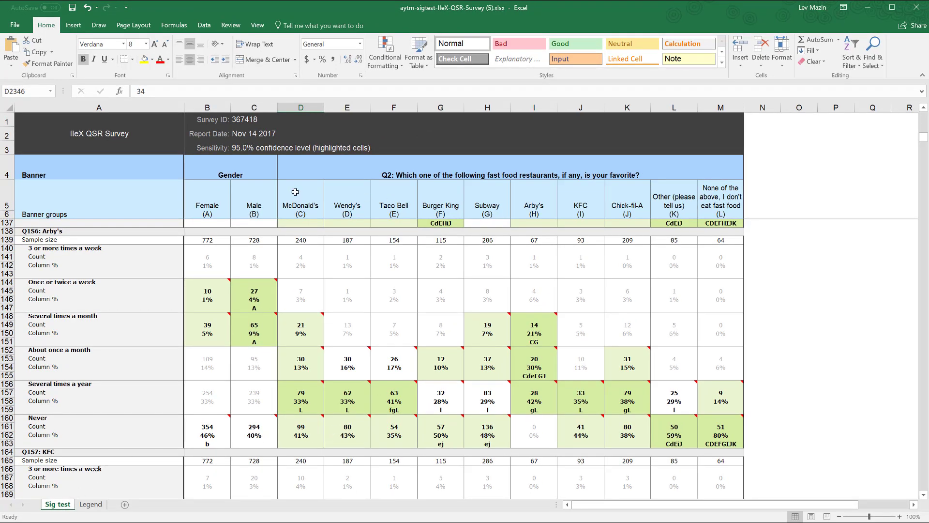
pyautogui.scroll(-3, 560, 364)
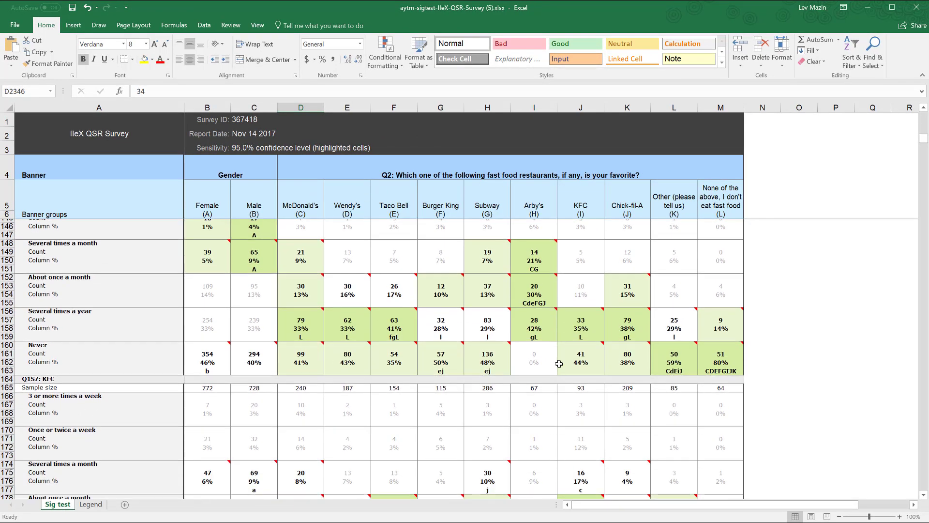
pyautogui.scroll(3, 559, 364)
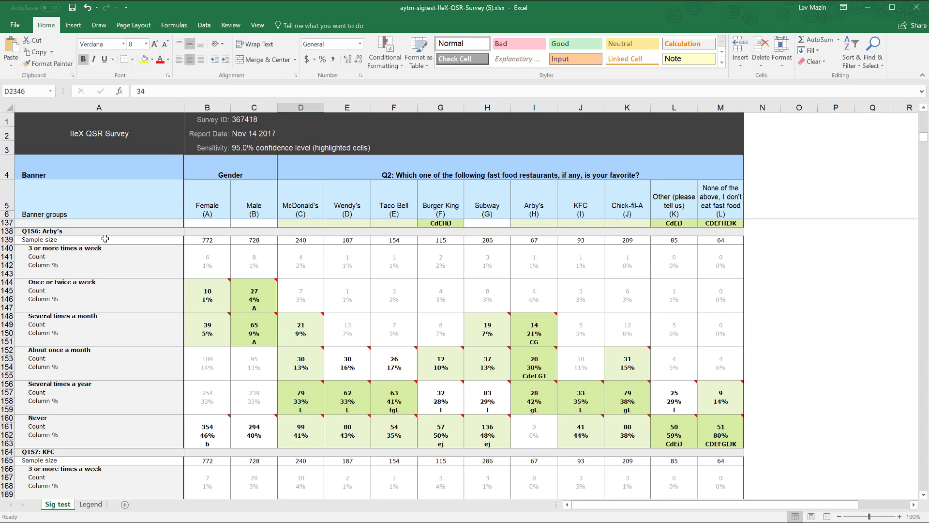
pyautogui.click(5, 240)
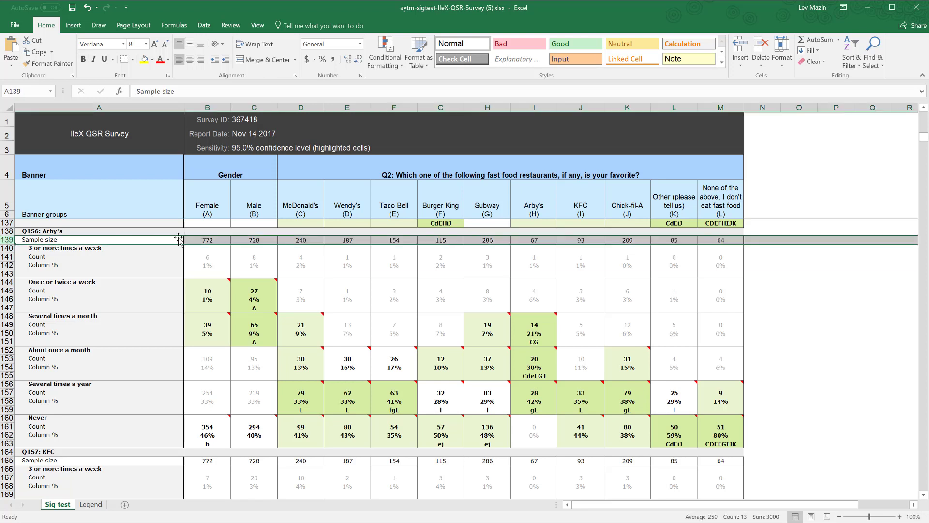
pyautogui.click(218, 253)
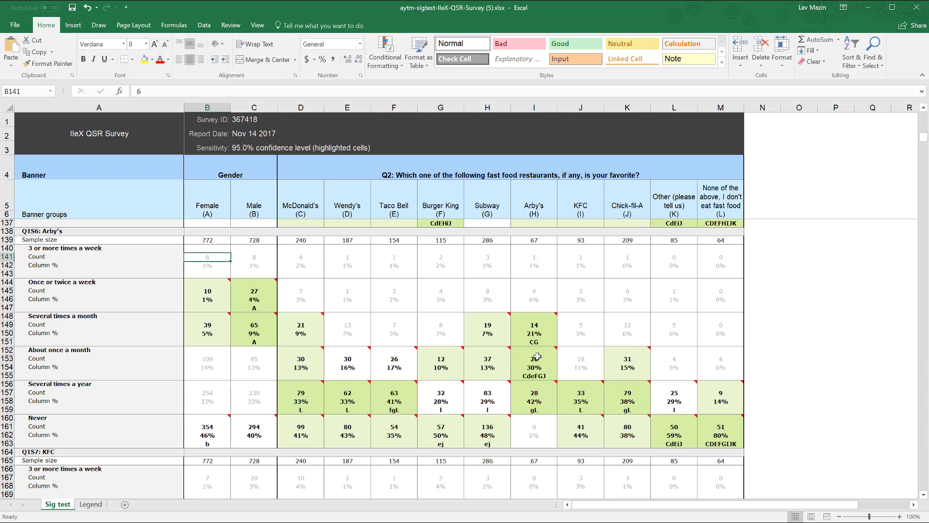
# Step: Open the comment on cell I152 for editing and enlarge its box to fit the full significance text
pyautogui.moveTo(554, 347)
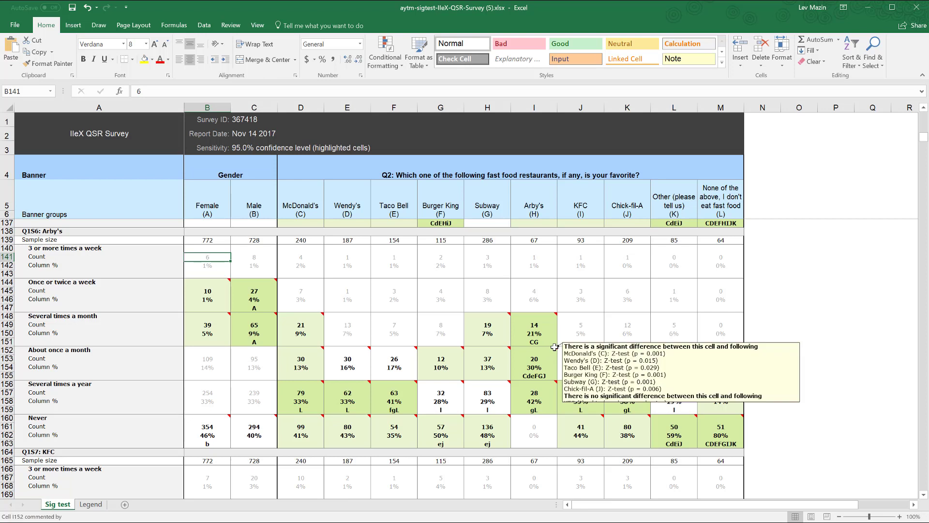
pyautogui.rightClick(555, 347)
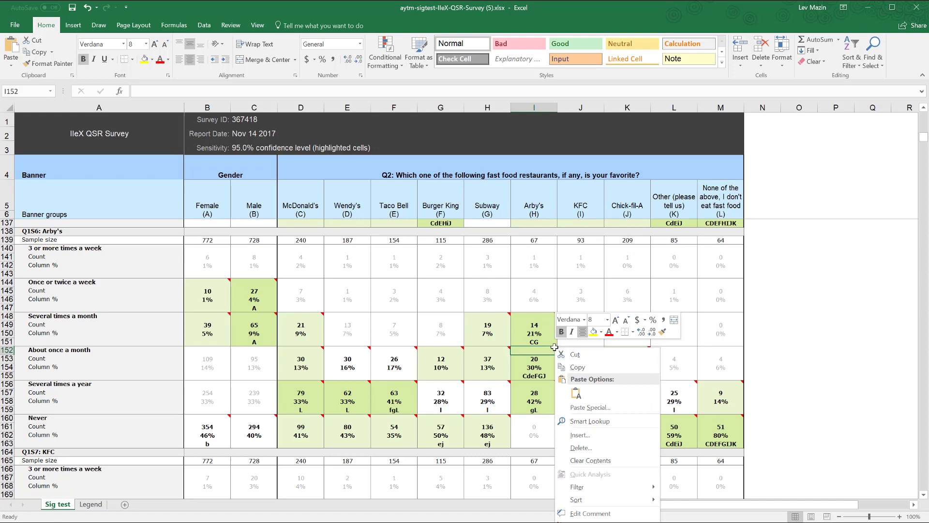
pyautogui.click(599, 514)
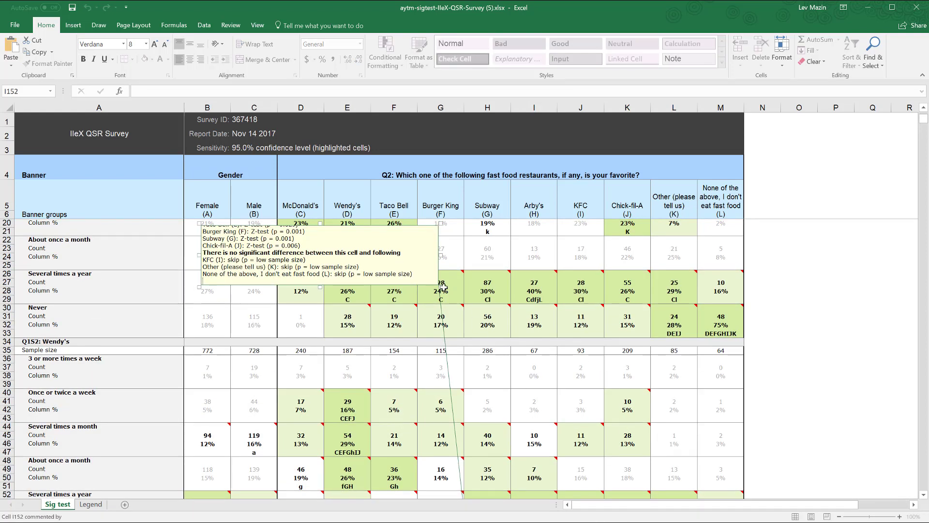
pyautogui.moveTo(440, 286); pyautogui.dragTo(443, 364)
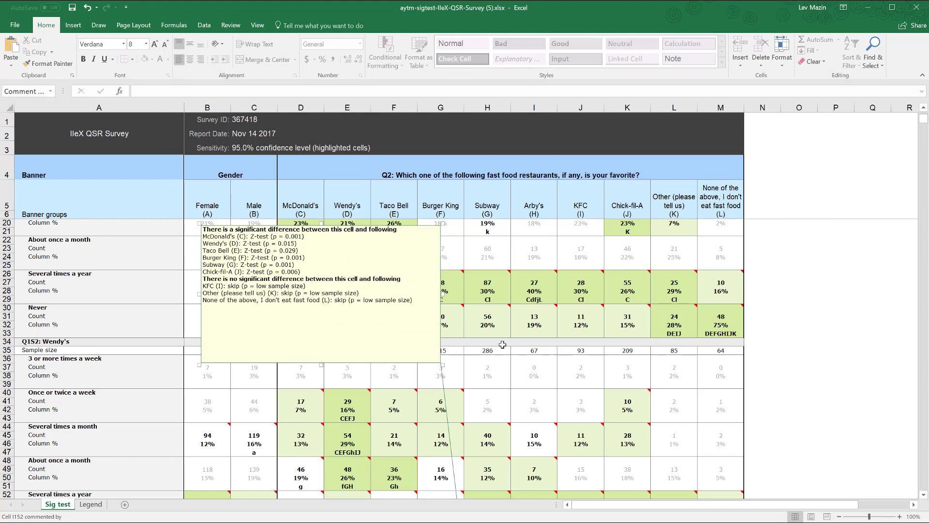
pyautogui.click(776, 351)
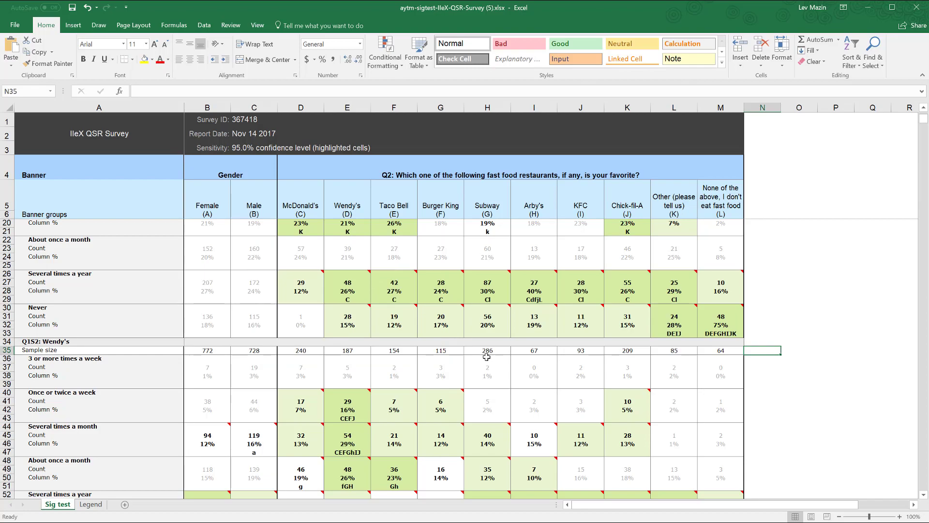
# Step: Look through the Q1 restaurant tables in the sigtest report, from Wendy's to Arby's
pyautogui.scroll(-16, 487, 357)
pyautogui.scroll(-18, 487, 357)
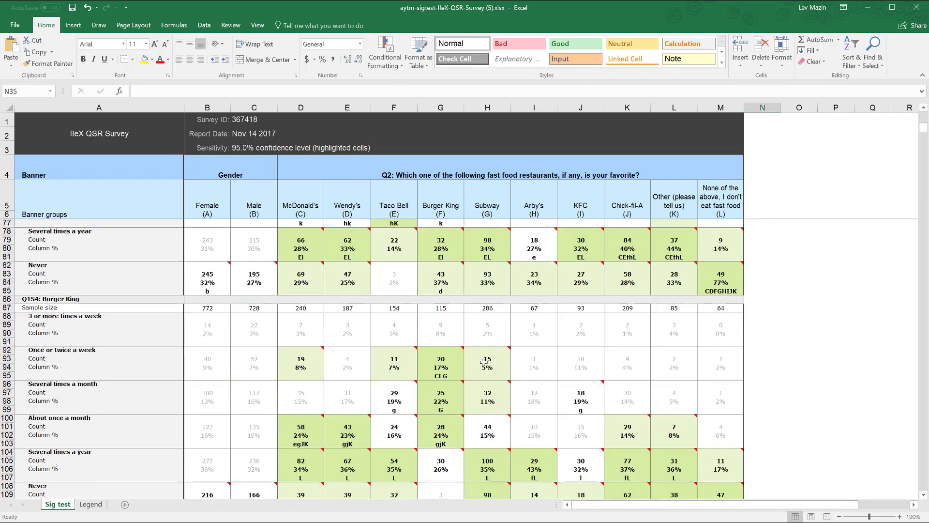
pyautogui.scroll(-20, 479, 377)
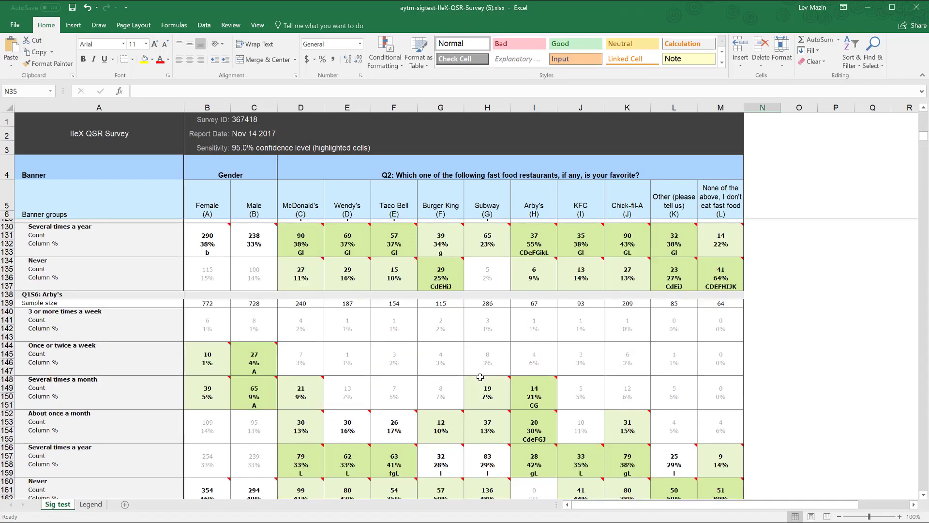
pyautogui.scroll(-13, 480, 377)
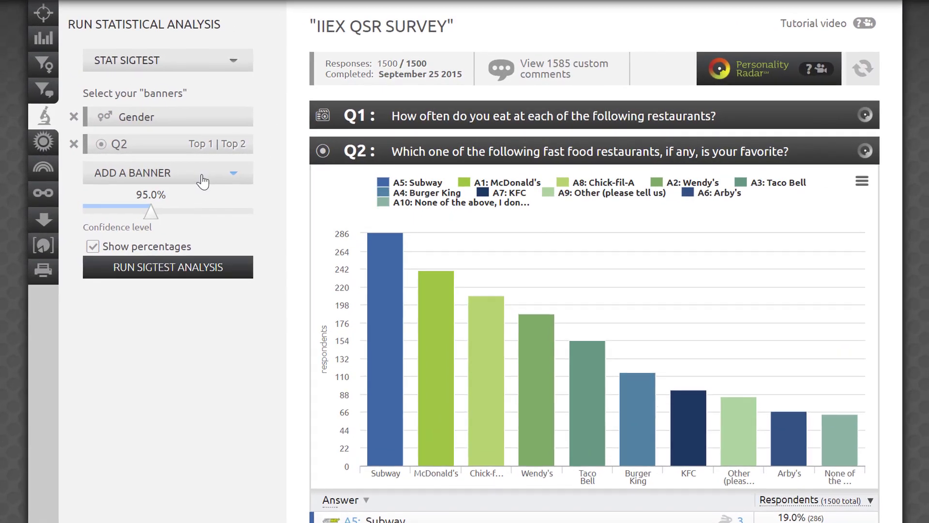
# Step: In aytm, try a monadic banner with the Viewed and Not Viewed columns of Q3, and remove it again
pyautogui.click(216, 175)
pyautogui.moveTo(249, 294); pyautogui.dragTo(248, 199)
pyautogui.click(216, 205)
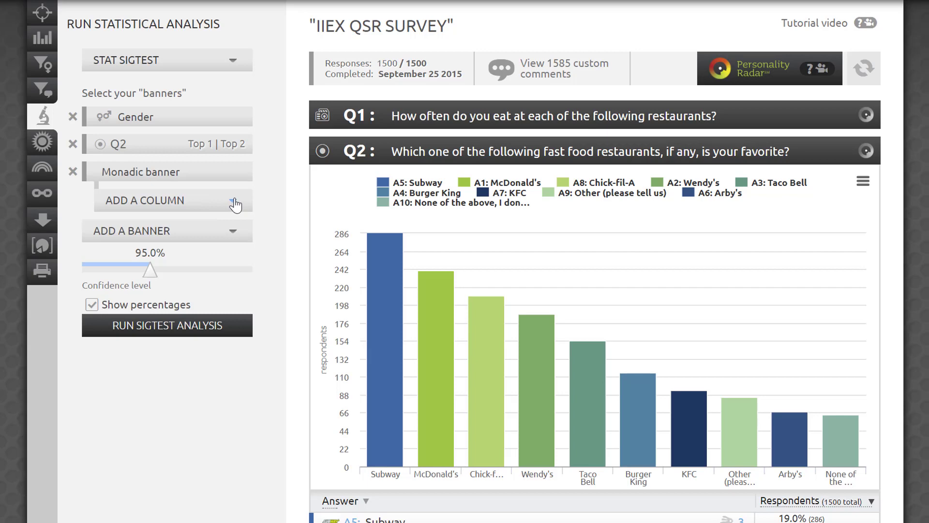
pyautogui.click(234, 203)
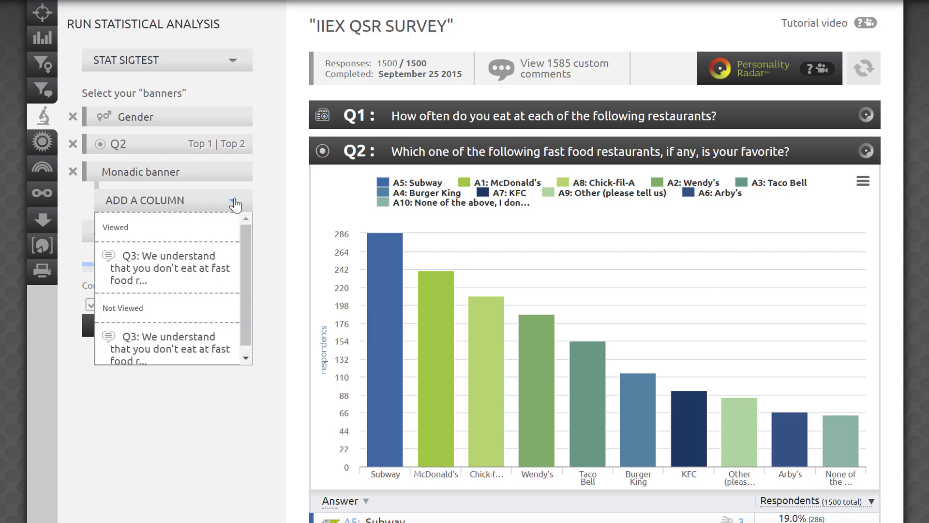
pyautogui.click(220, 264)
pyautogui.click(233, 227)
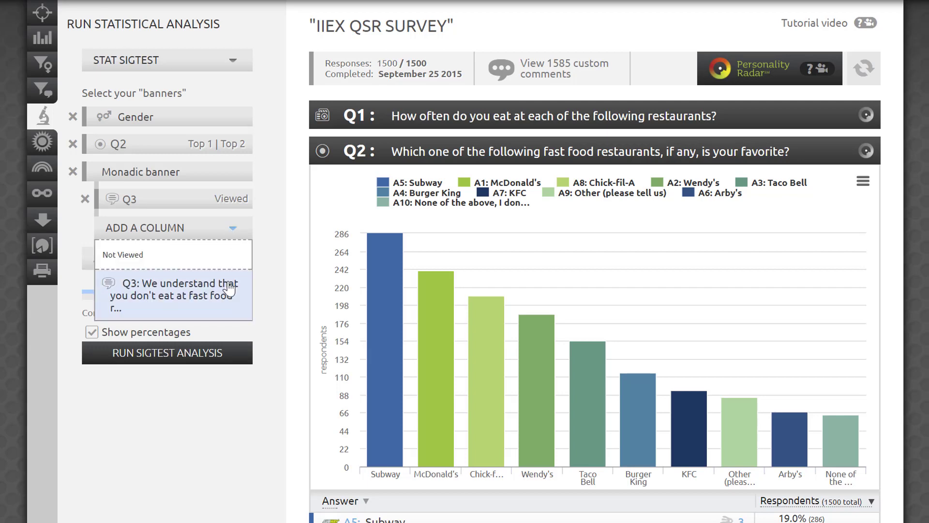
pyautogui.click(228, 290)
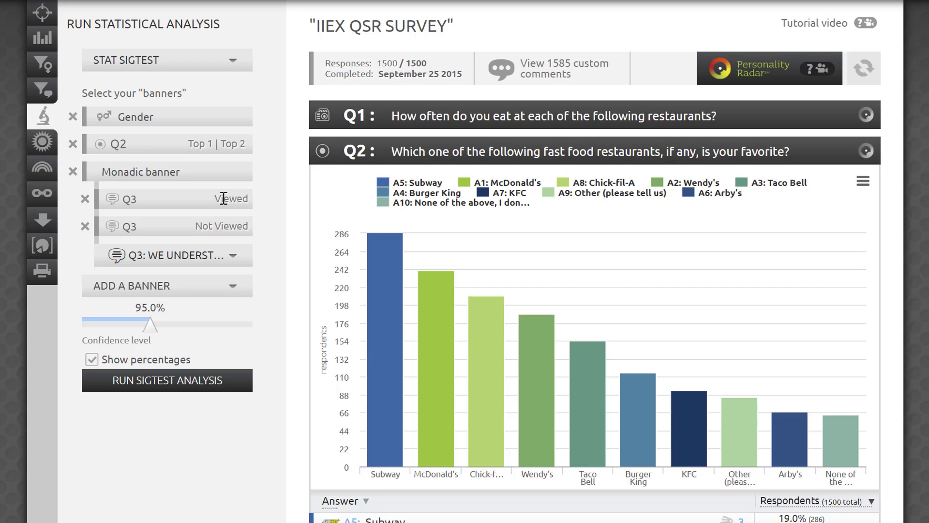
pyautogui.click(72, 171)
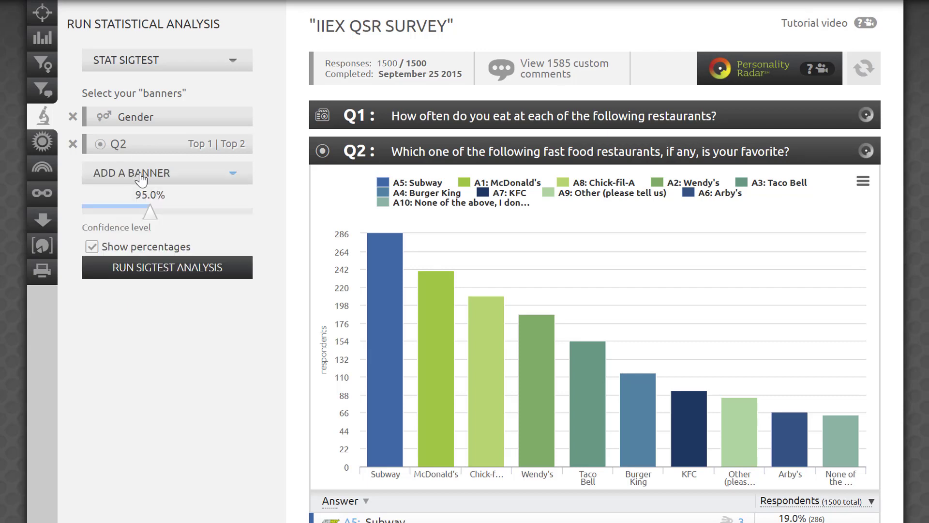
# Step: Add a composite banner with the share-link columns F-Millenials and F-Micky D's Fav
pyautogui.click(155, 175)
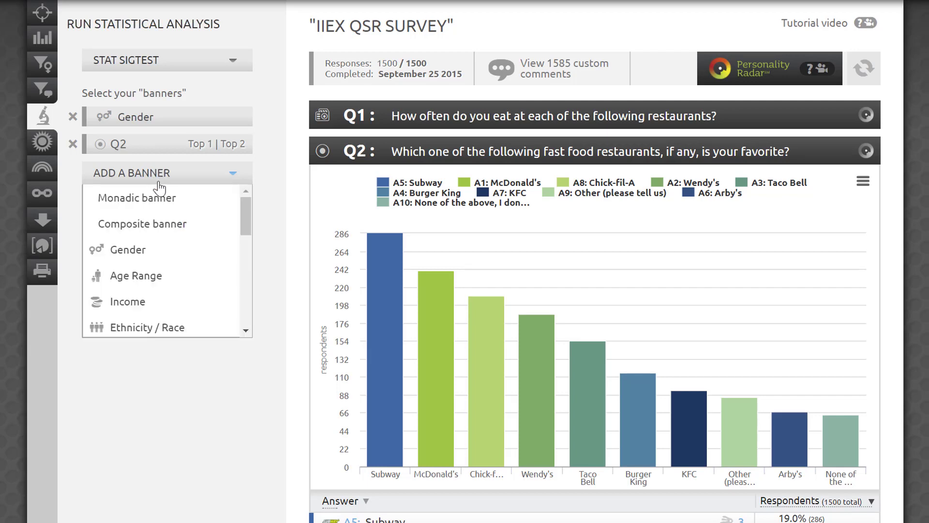
pyautogui.click(162, 239)
pyautogui.click(223, 208)
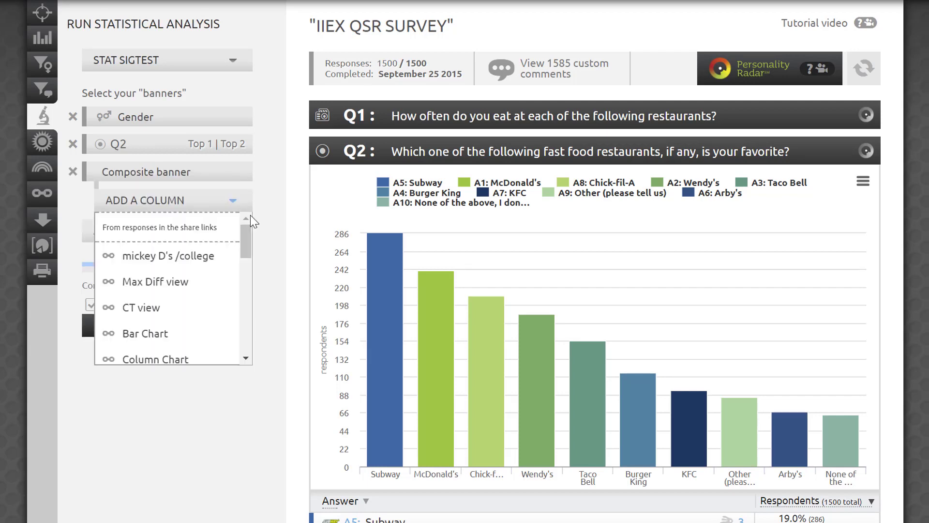
pyautogui.moveTo(247, 247); pyautogui.dragTo(247, 276)
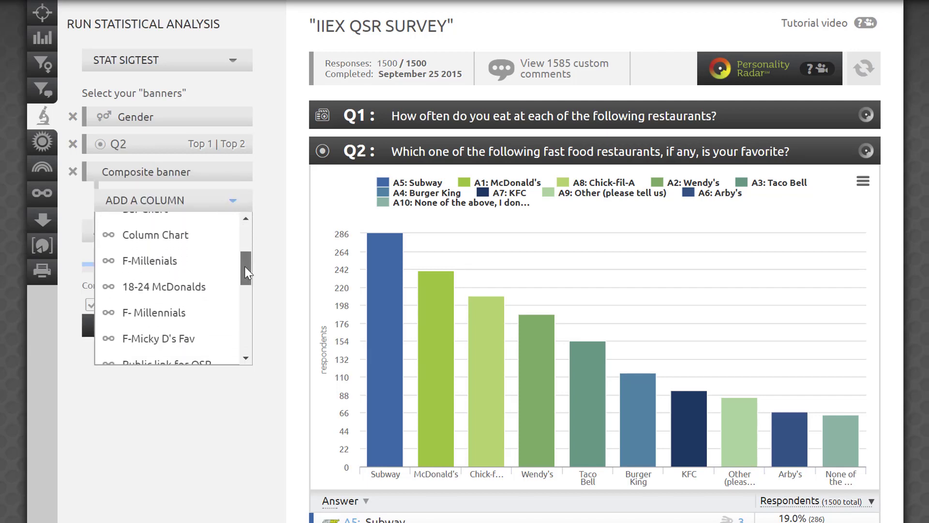
pyautogui.click(209, 272)
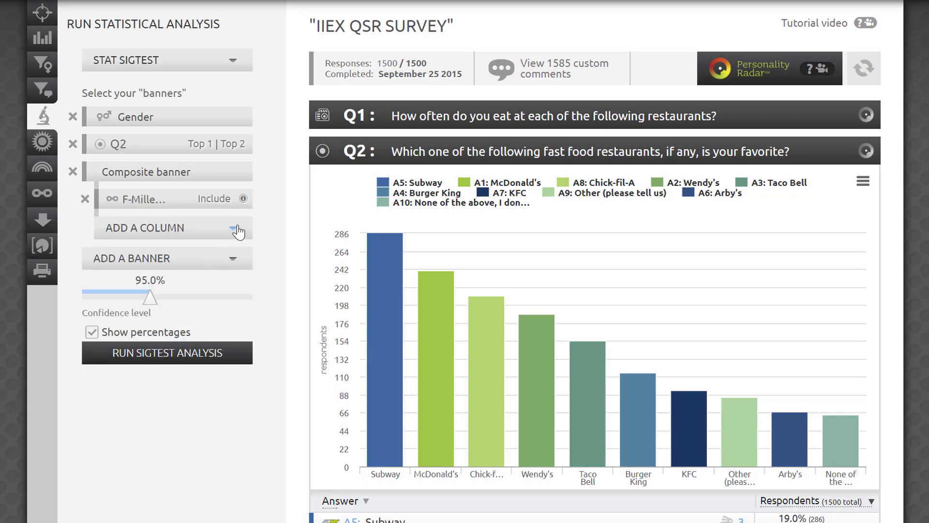
pyautogui.click(233, 228)
pyautogui.moveTo(243, 286)
pyautogui.mouseDown()
pyautogui.moveTo(243, 315)
pyautogui.moveTo(248, 271)
pyautogui.moveTo(247, 290)
pyautogui.mouseUp()
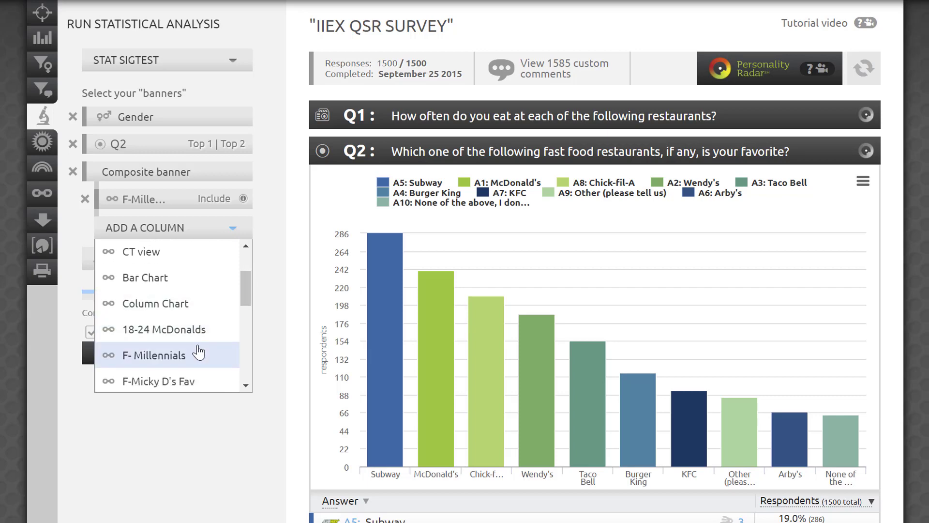
pyautogui.click(193, 382)
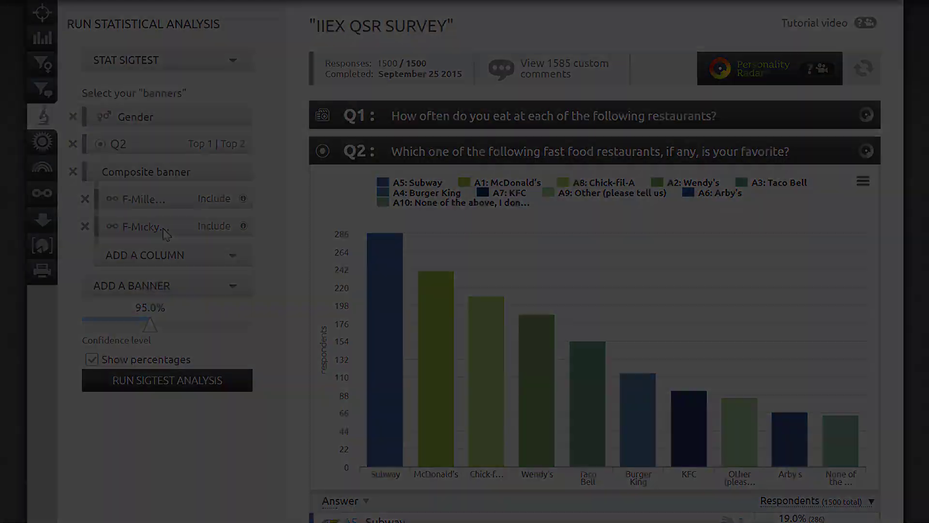